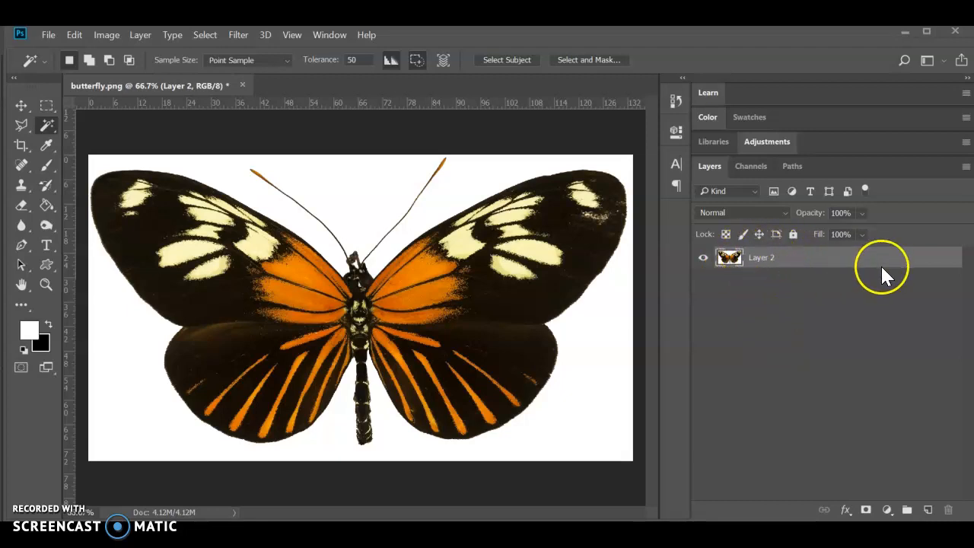
Step: Select the white background around the butterfly with the Magic Wand and delete it
left_click(793, 233)
left_click(948, 260)
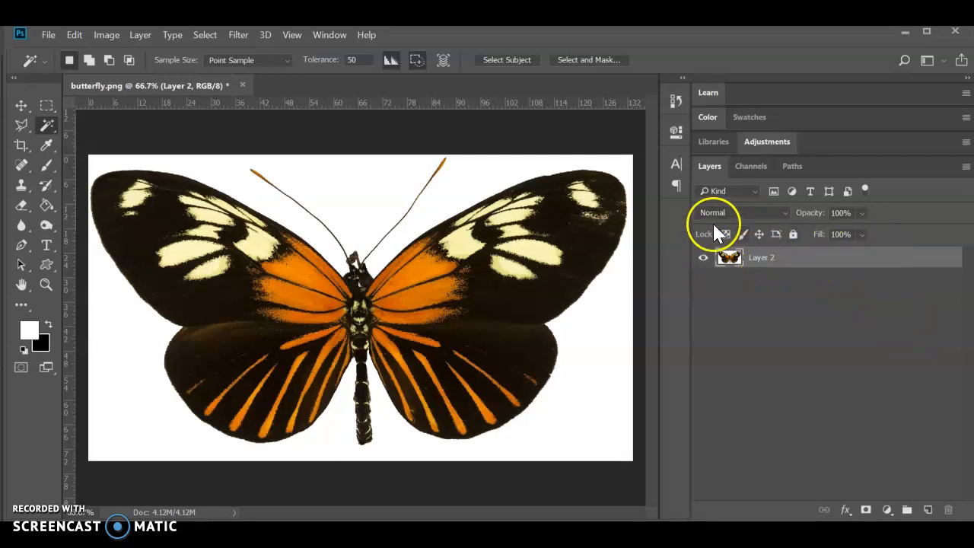
mouse_move(47, 126)
left_mouse_down()
mouse_move(95, 128)
mouse_move(107, 145)
left_mouse_up()
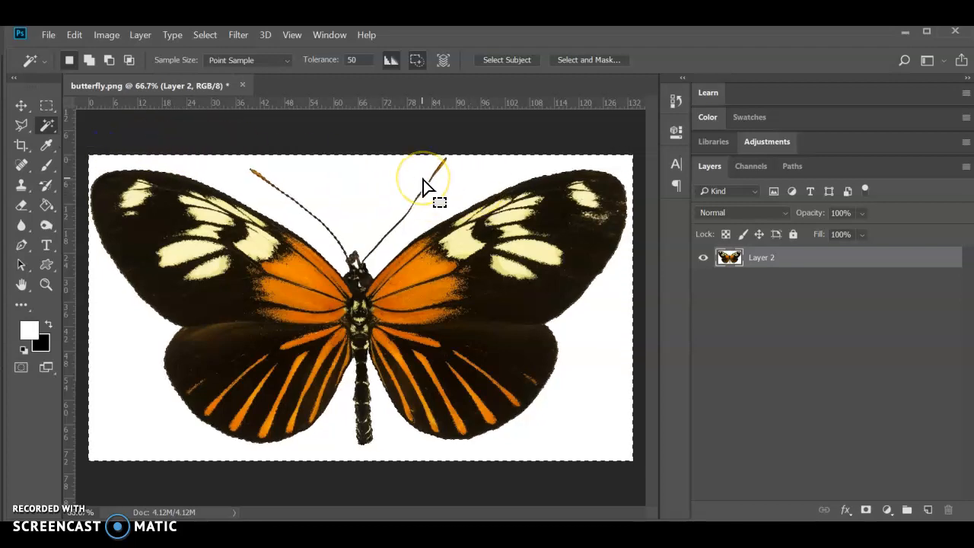
key("Delete")
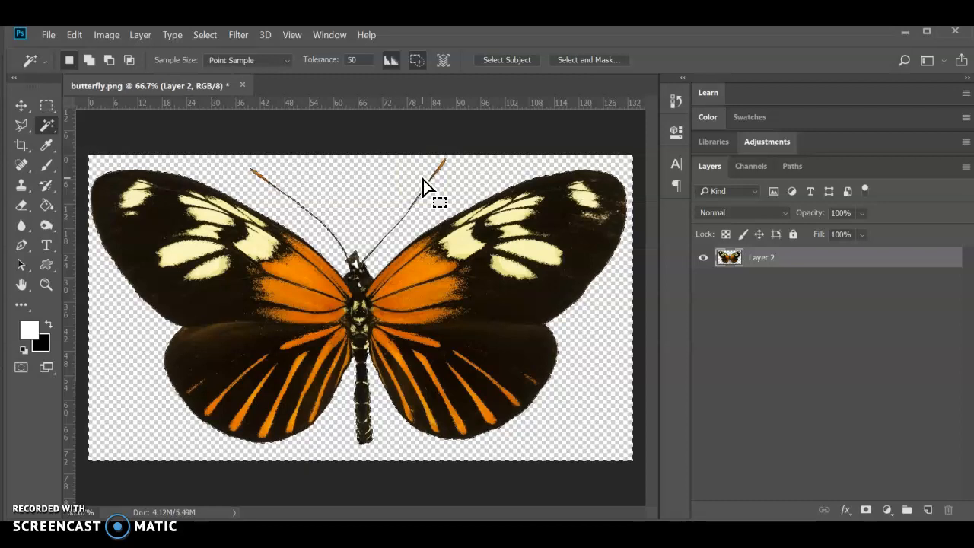
Step: Save the image as butterfly in PNG format on the Desktop, replacing the existing file
left_click(390, 187)
left_click(48, 34)
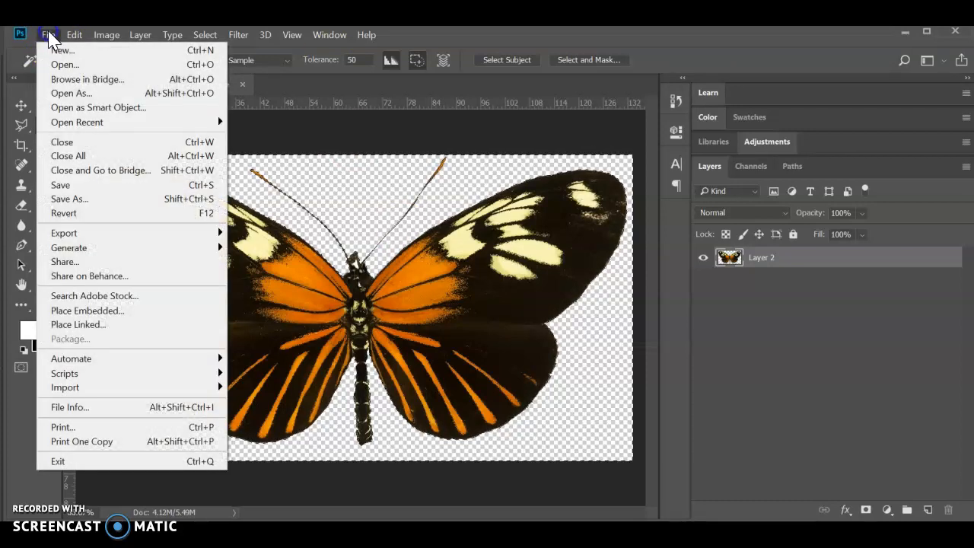
left_click(77, 200)
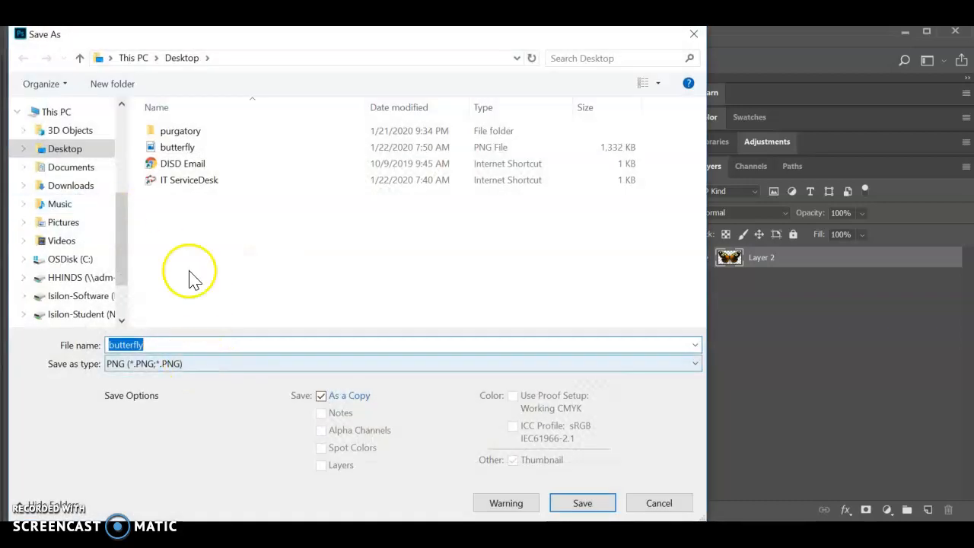
left_click(196, 375)
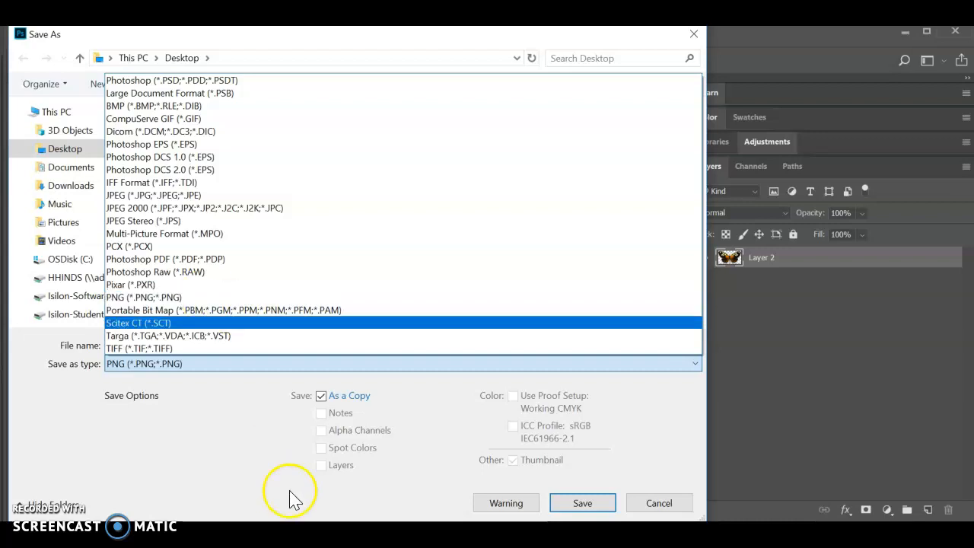
left_click(603, 502)
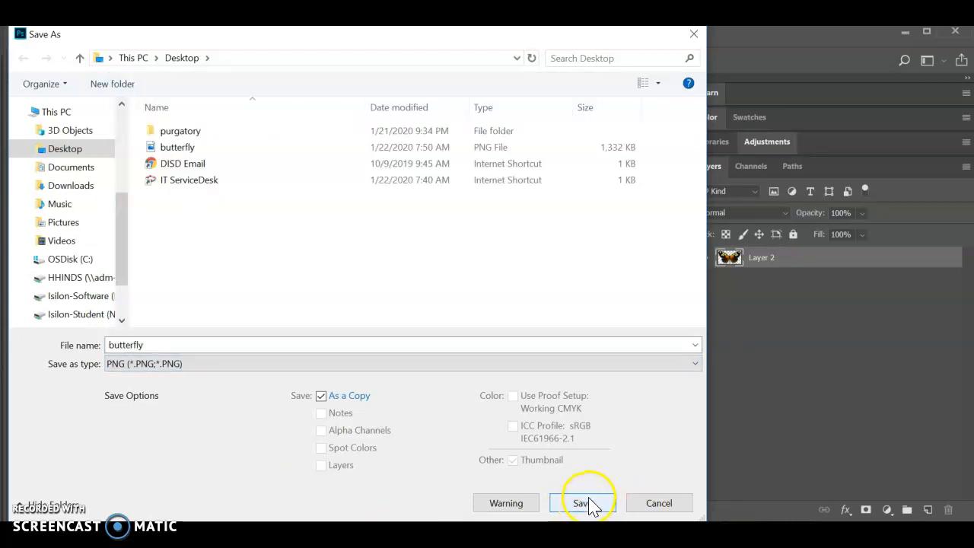
left_click(586, 504)
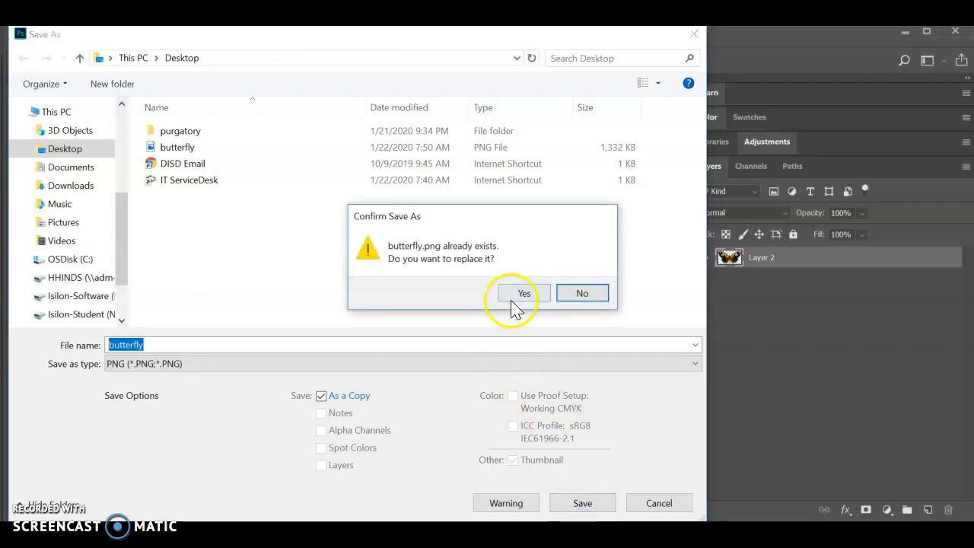
left_click(514, 295)
left_click(578, 171)
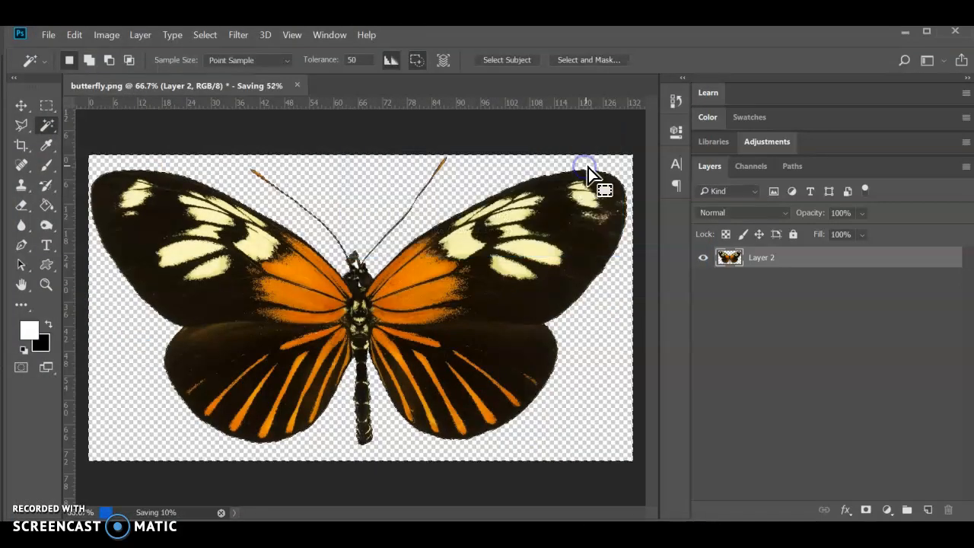
Step: Switch to Animate and create a new HTML5 Canvas document
left_click(906, 32)
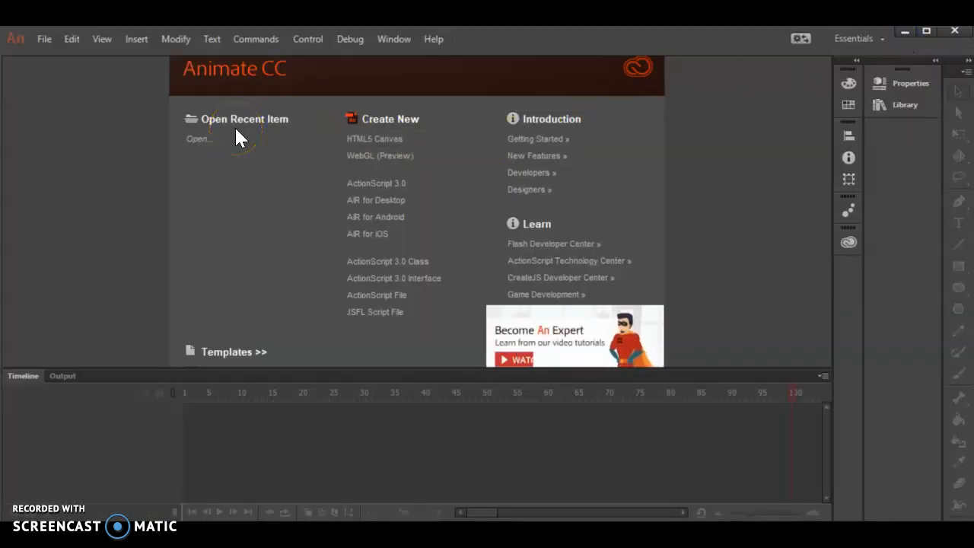
left_click(358, 146)
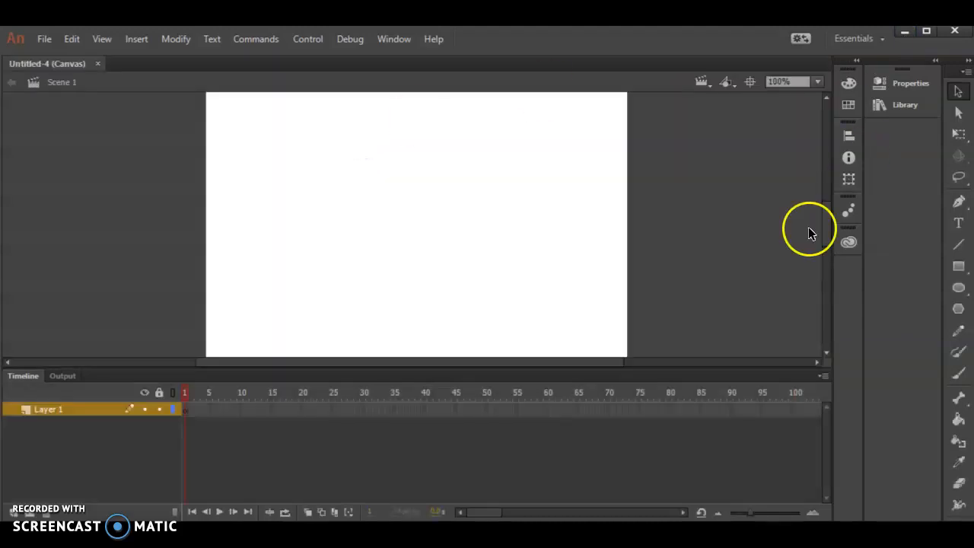
Step: Enlarge the timeline area, expand the side panels and show the Properties panel
left_click_drag(343, 370, 344, 415)
left_click(936, 60)
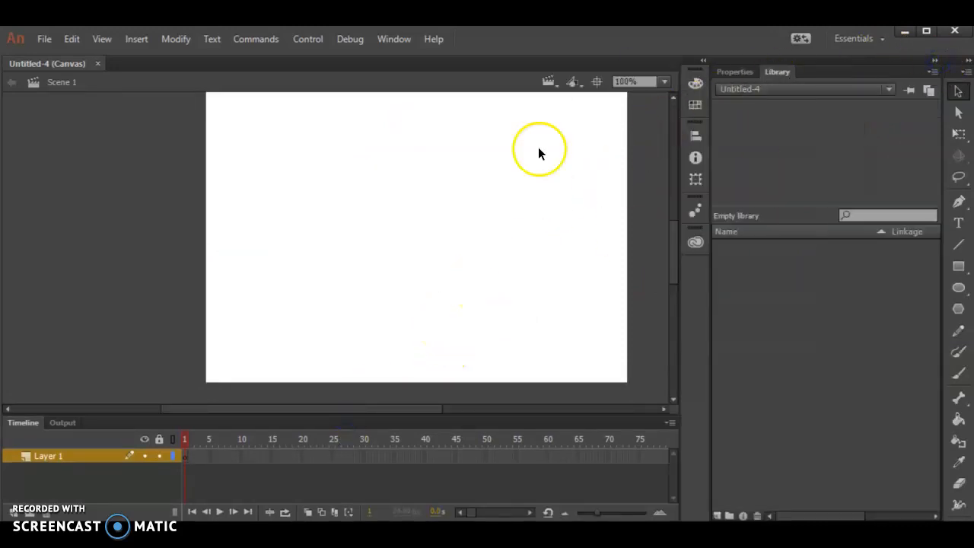
left_click(738, 71)
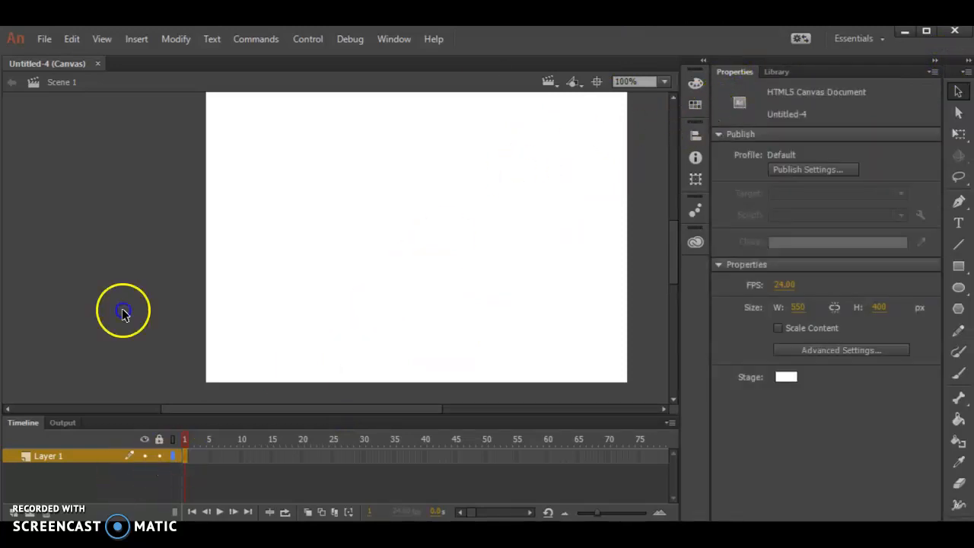
Step: Set the stage size to 640 by 480 px
left_click(185, 456)
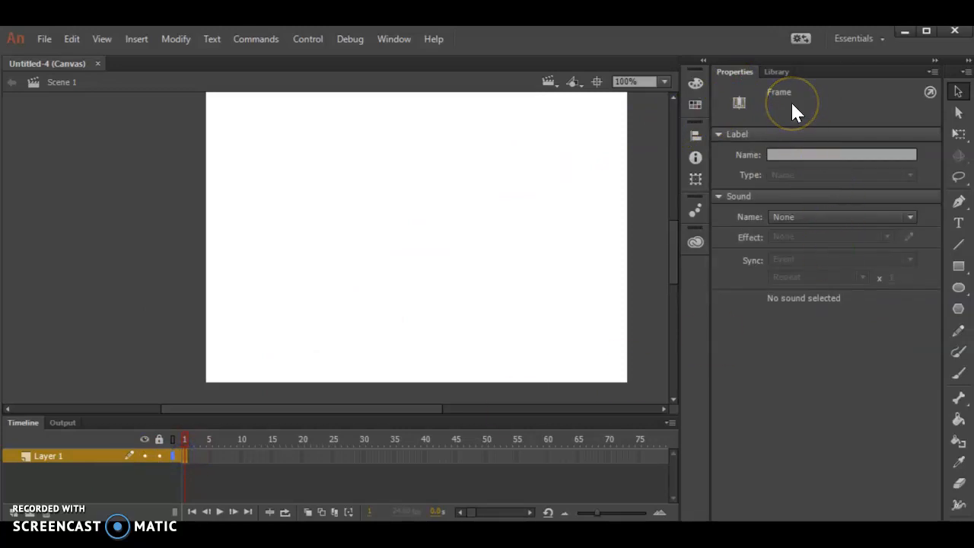
left_click(372, 190)
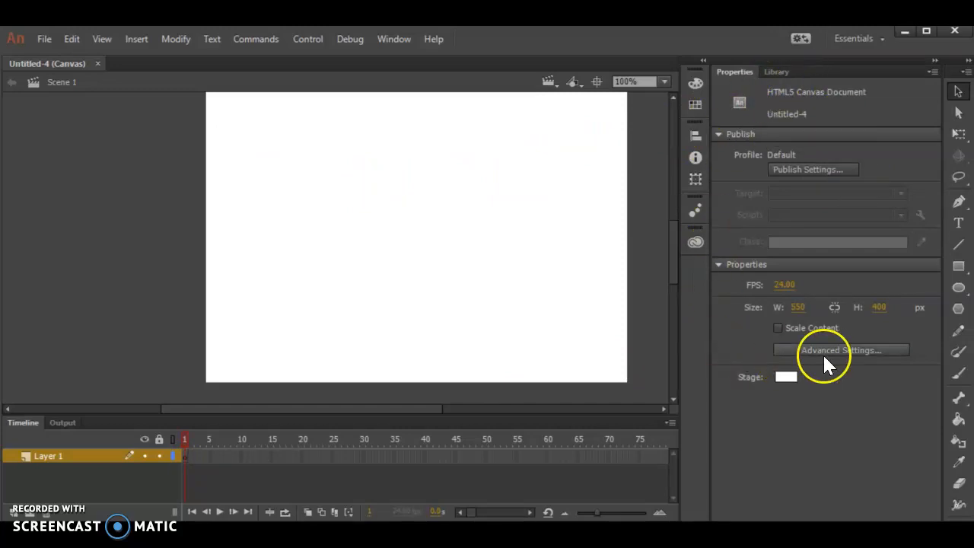
left_click(402, 175)
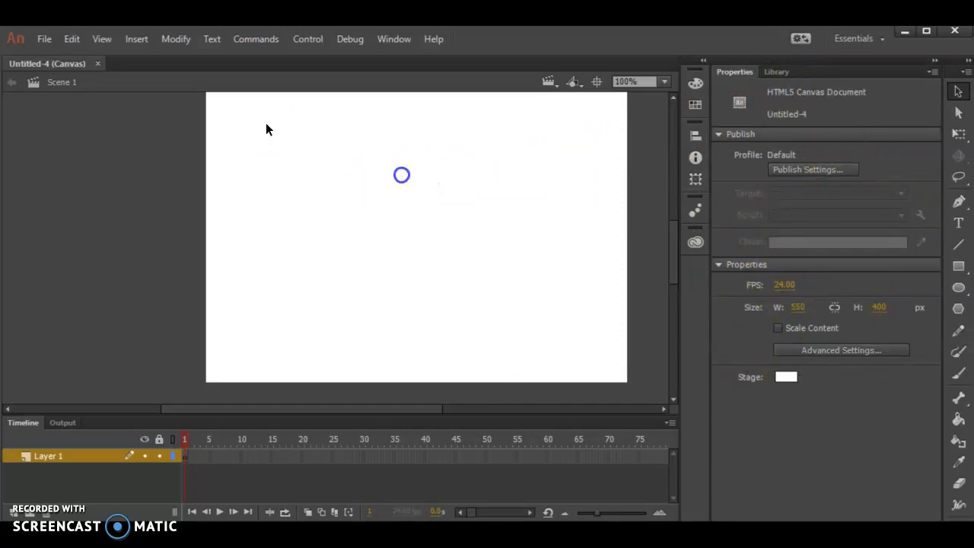
left_click(799, 306)
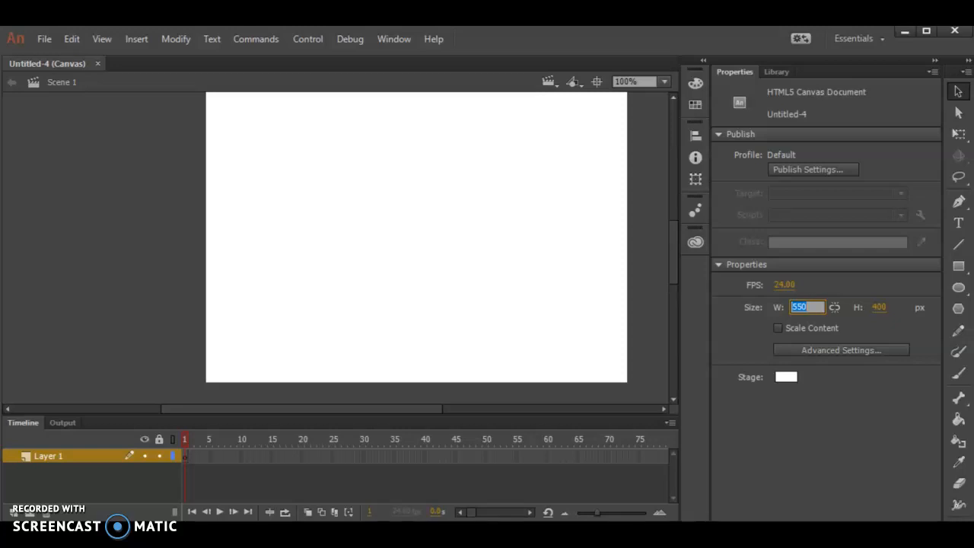
type("640")
key("Tab")
type("48")
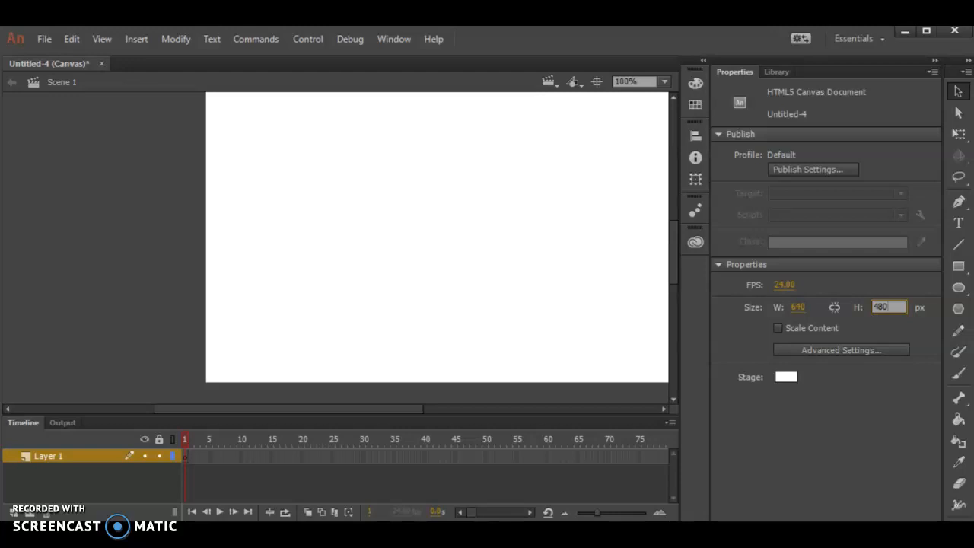
left_click(878, 417)
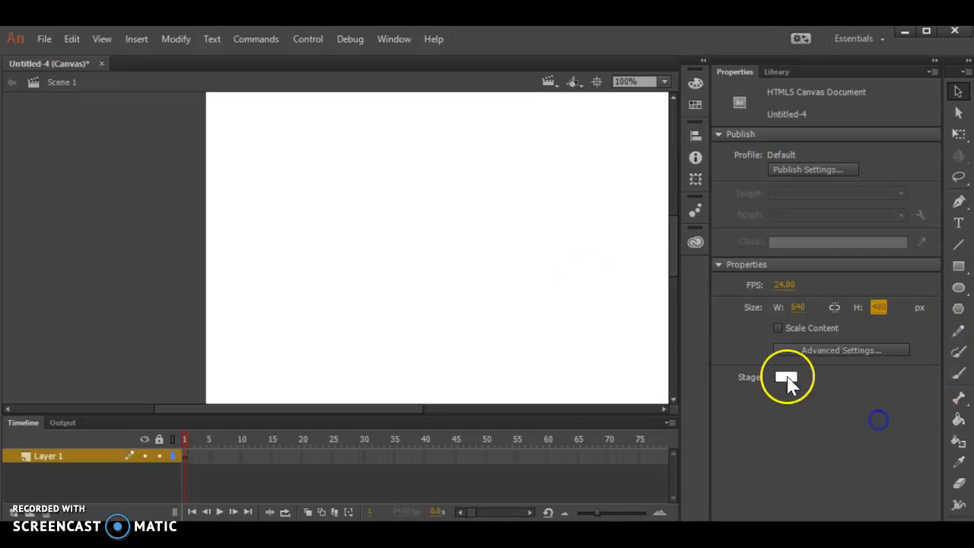
Step: Import butterfly.png into the library
left_click(664, 81)
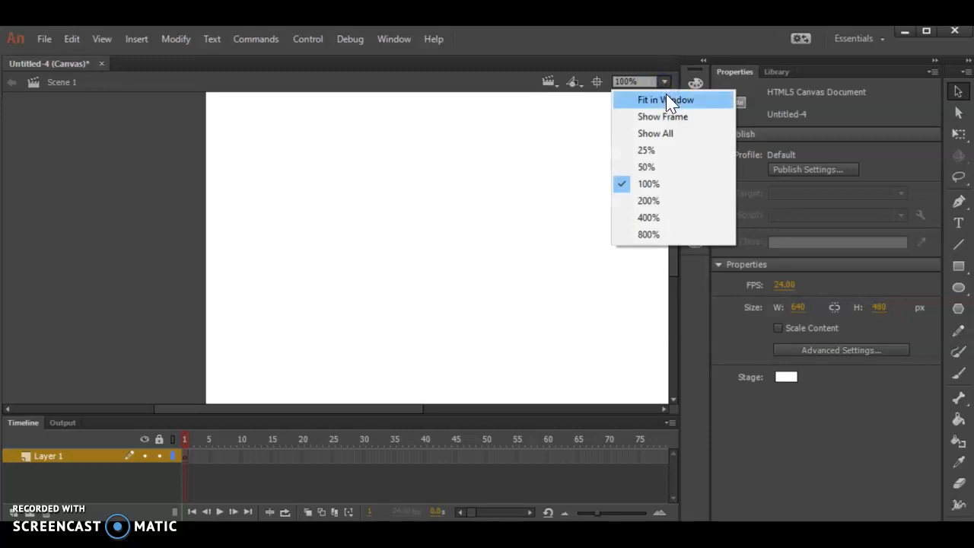
left_click(666, 99)
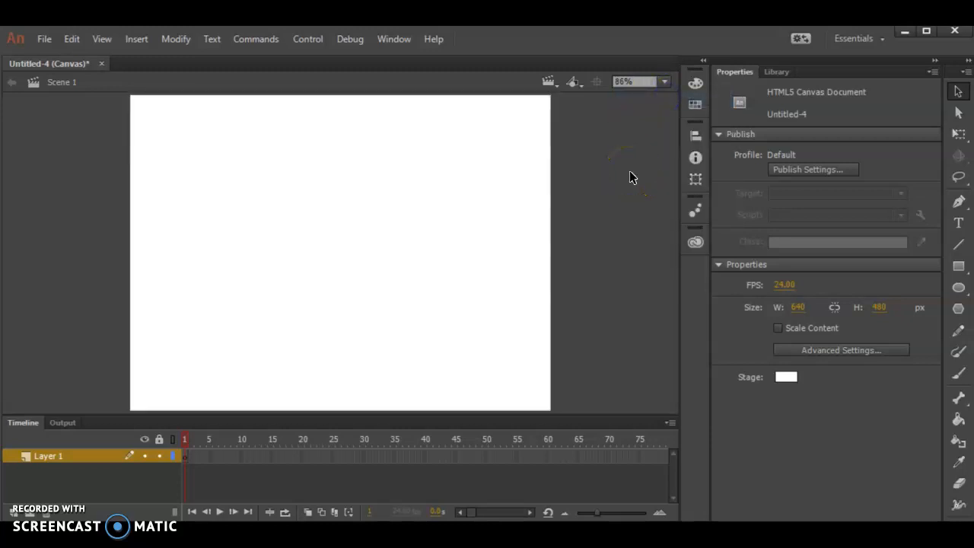
left_click(43, 38)
mouse_move(82, 276)
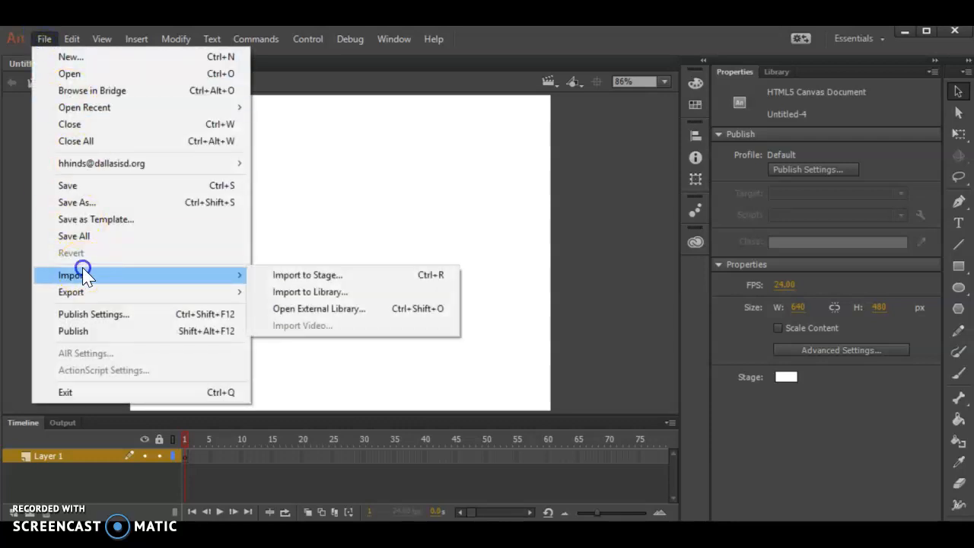
left_click(347, 290)
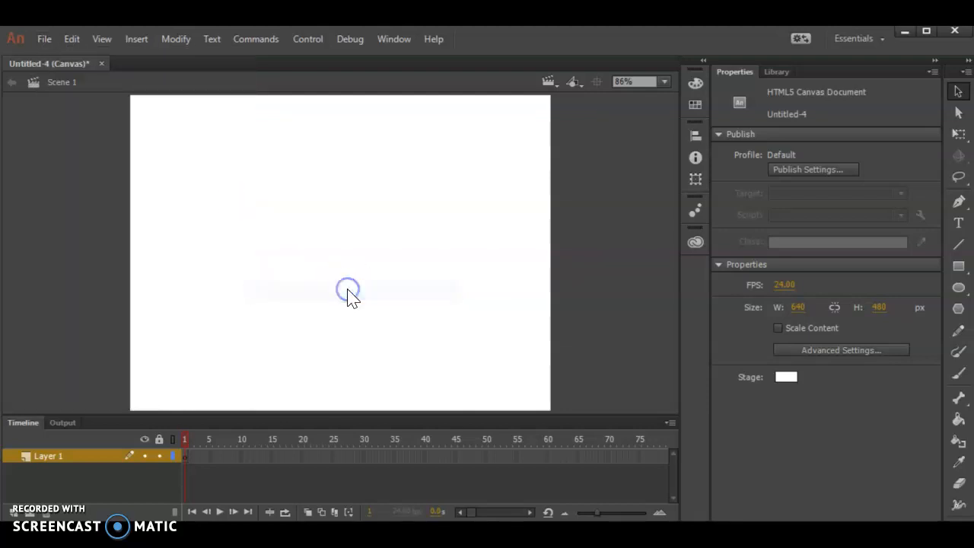
double_click(182, 144)
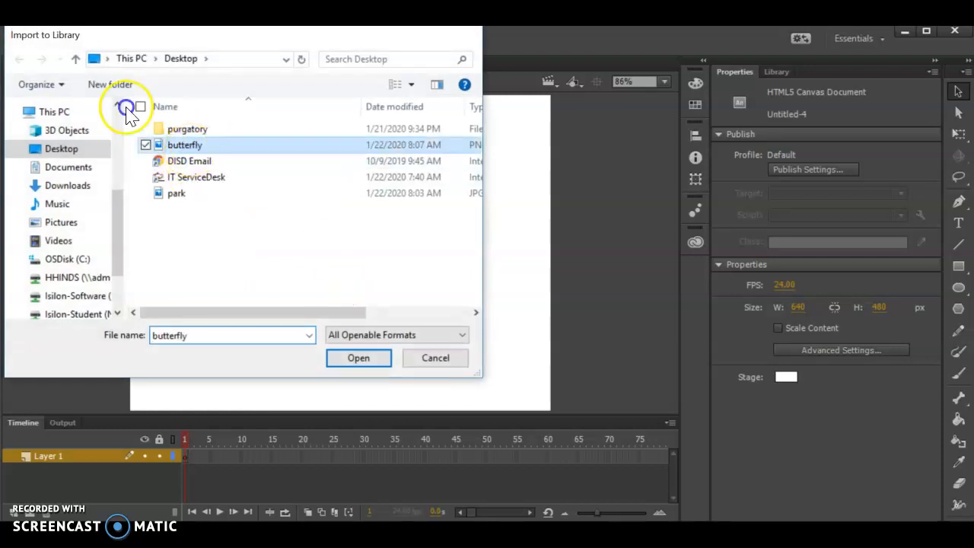
Step: Place butterfly.png from the library onto the stage
left_click(779, 71)
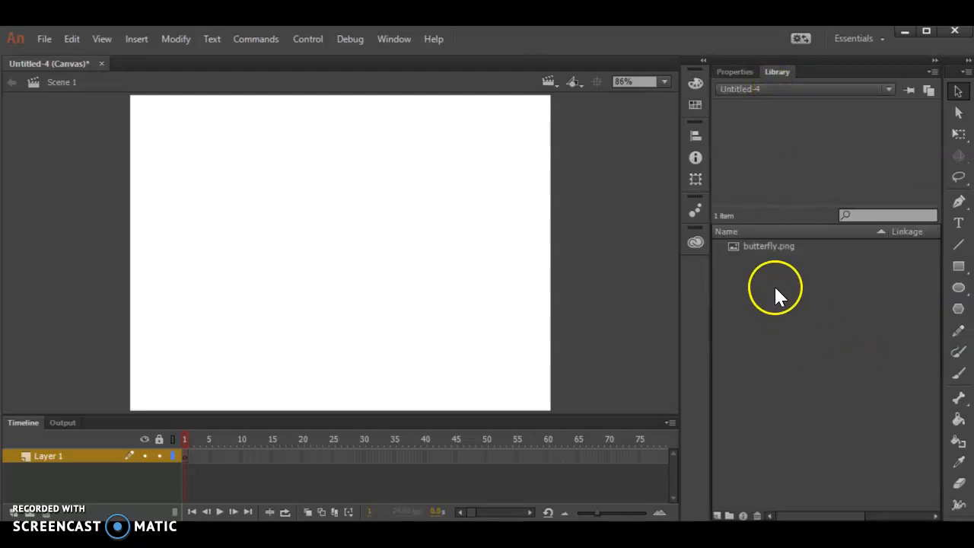
left_click(771, 247)
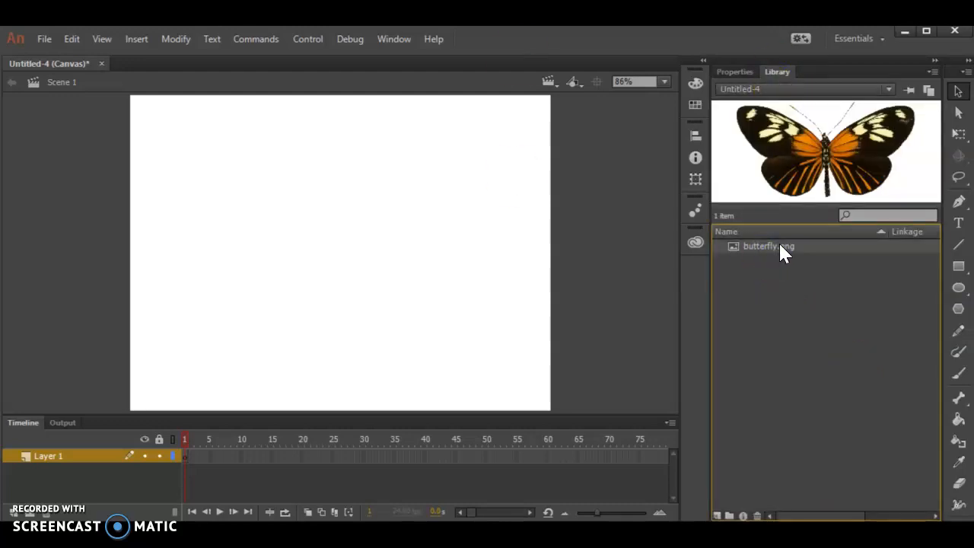
left_click_drag(845, 157, 369, 212)
left_click_drag(175, 258, 464, 389)
left_click_drag(418, 305, 393, 352)
left_click_drag(445, 271, 452, 287)
Step: Shrink the butterfly with Free Transform and move it onto the stage
left_click(662, 81)
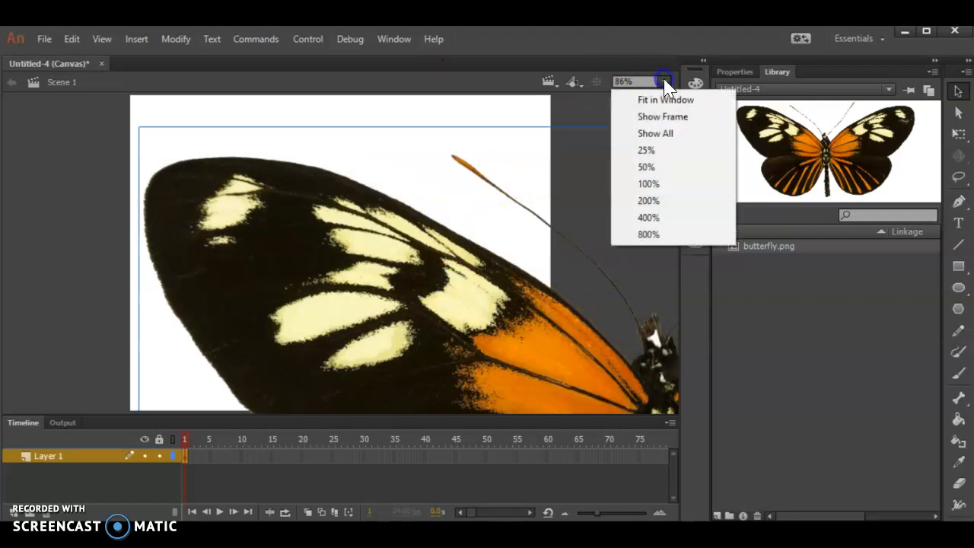
left_click(656, 150)
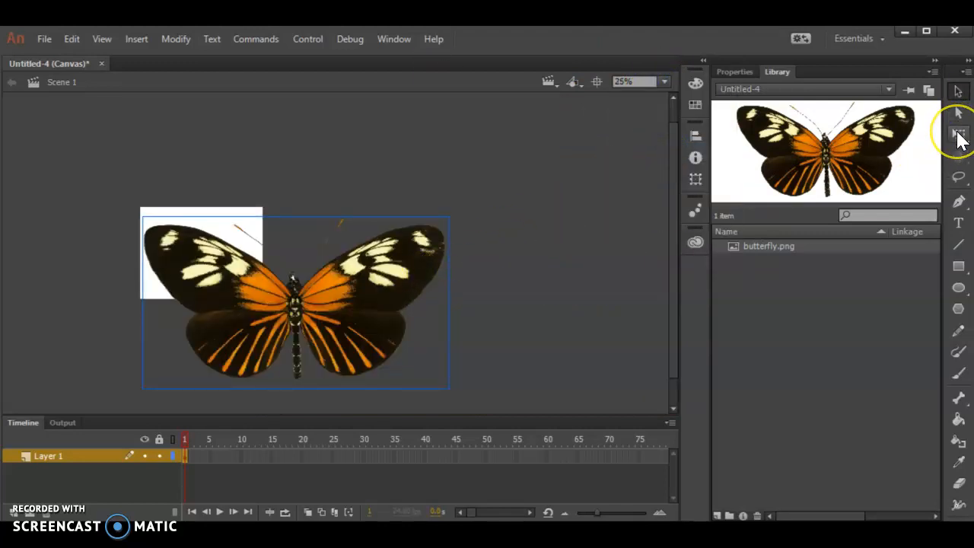
left_click(959, 136)
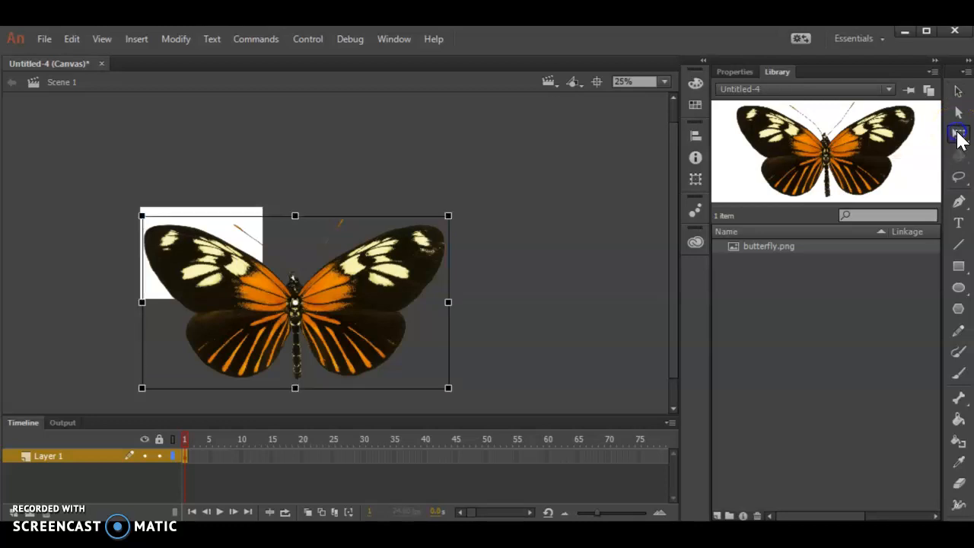
left_click_drag(449, 387, 311, 310)
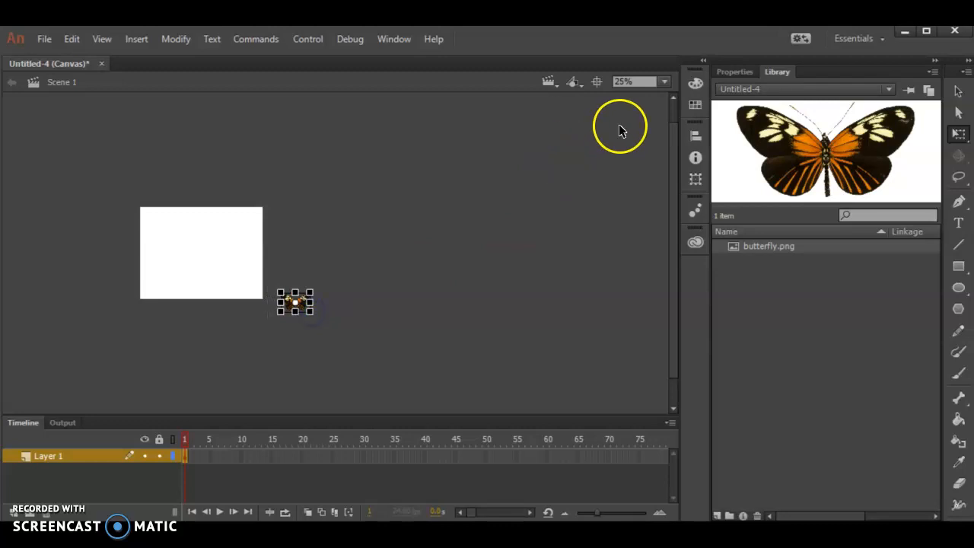
left_click(959, 90)
left_click_drag(295, 314, 199, 238)
Step: Move the butterfly into the upper-left part of the stage
left_click(625, 76)
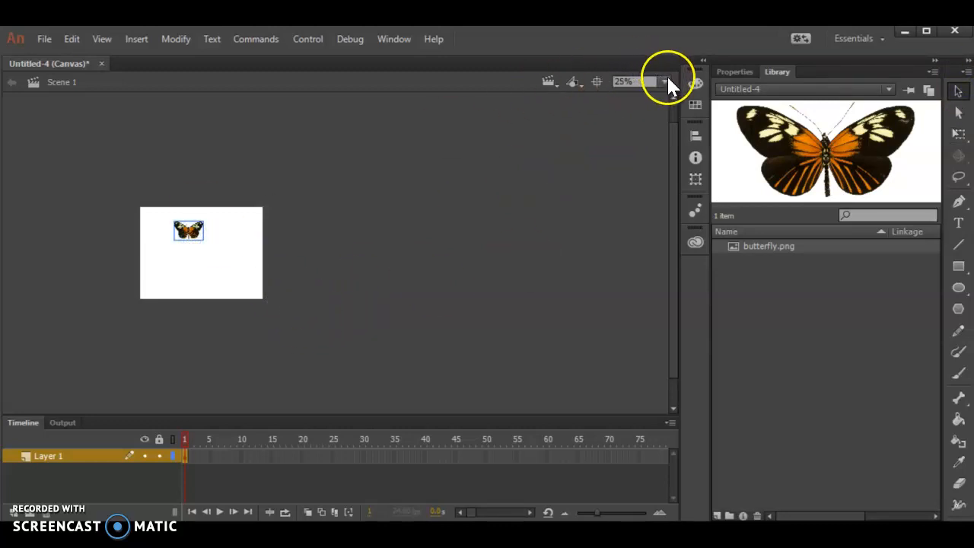
left_click(665, 81)
left_click(640, 102)
left_click_drag(292, 177, 215, 150)
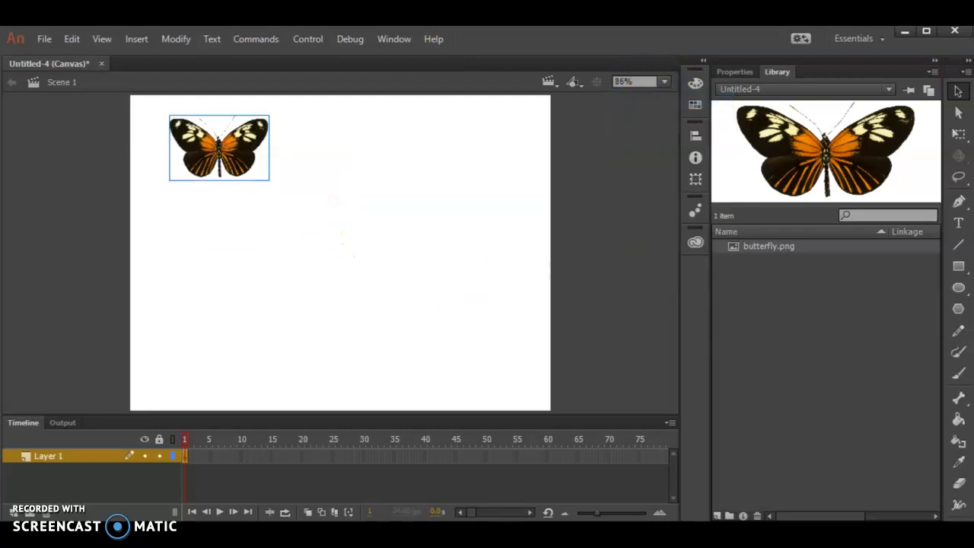
Step: Shrink the butterfly slightly more and move it into the stage's top-left corner
left_click(958, 133)
left_click_drag(270, 178, 248, 164)
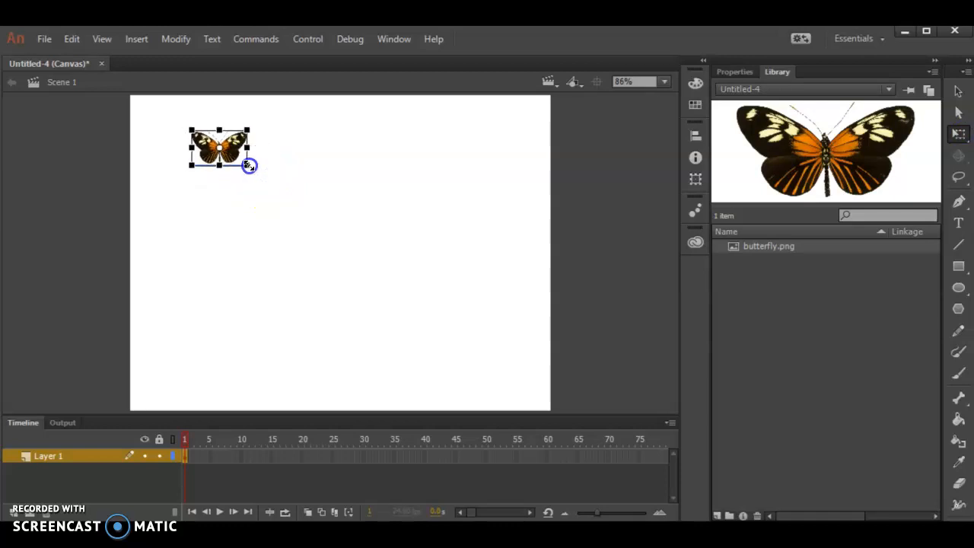
left_click(959, 93)
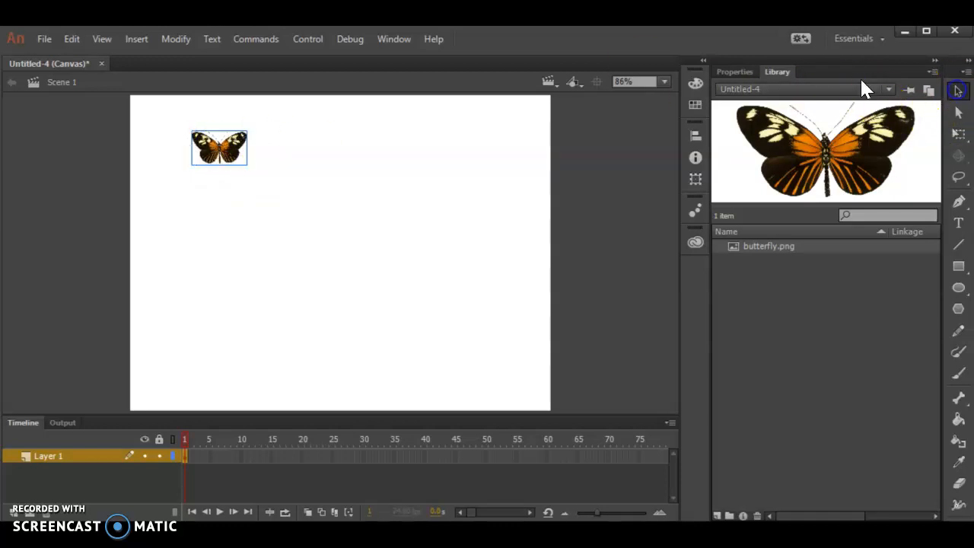
left_click_drag(204, 135, 183, 126)
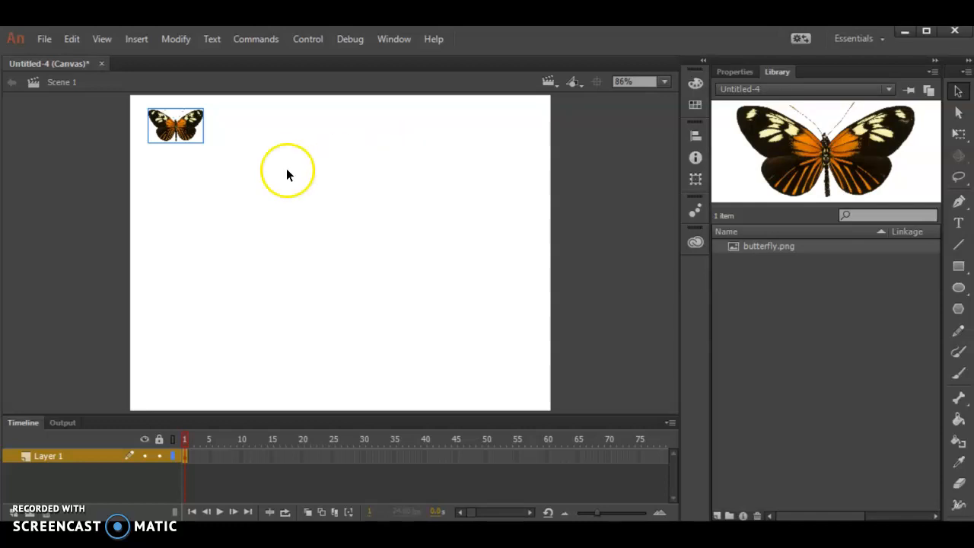
Step: Convert the butterfly on the stage into a graphic symbol named Butterfly
left_click_drag(168, 126, 178, 134)
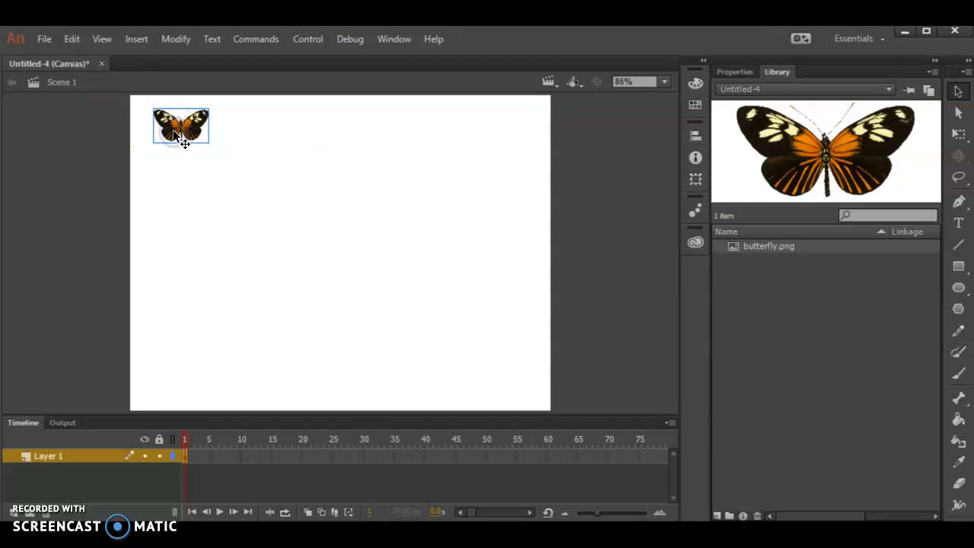
left_click(176, 39)
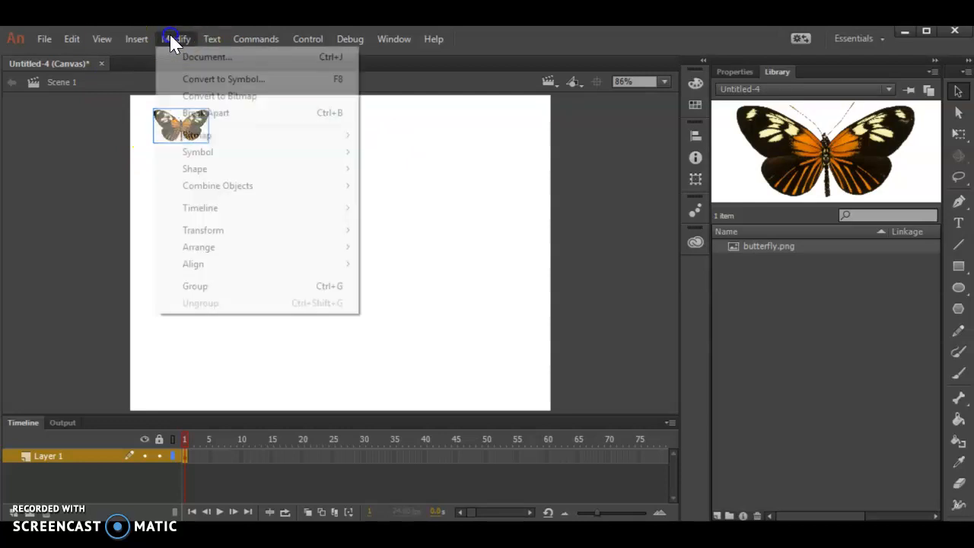
left_click(189, 82)
left_click(407, 100)
left_click(406, 99)
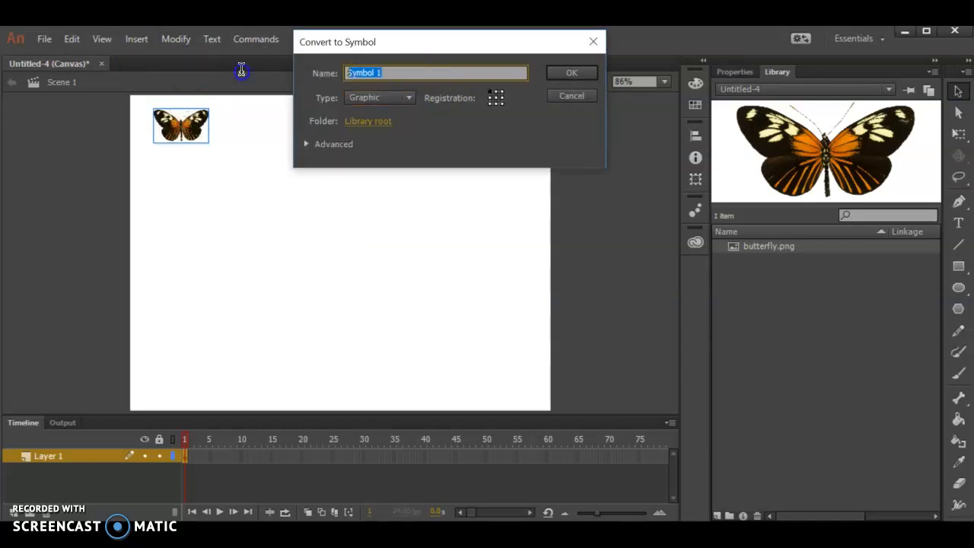
type("Butterfly")
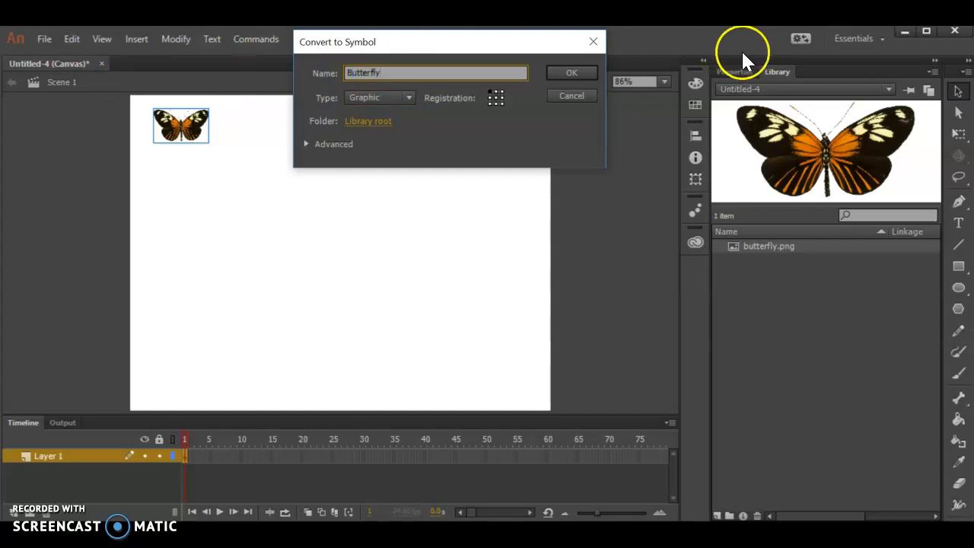
left_click(572, 73)
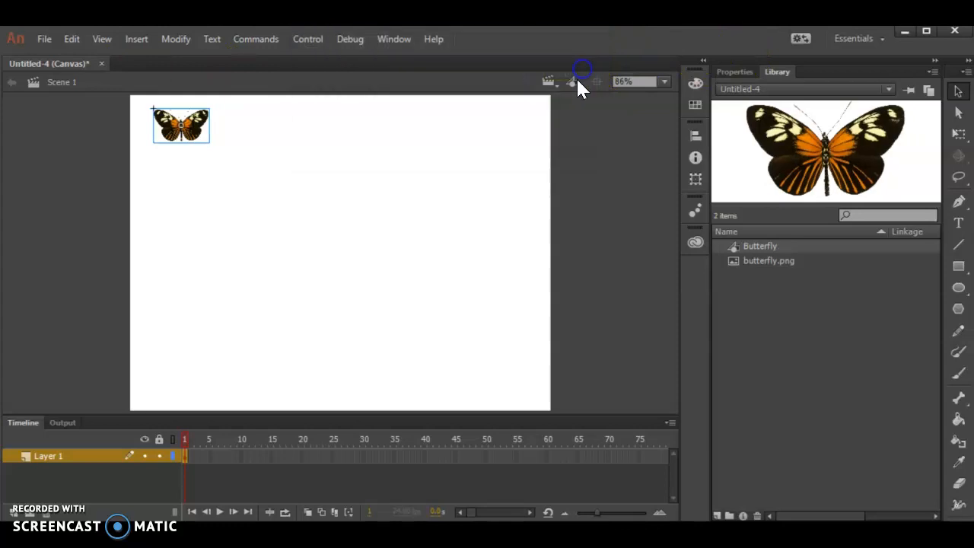
Step: Rename the timeline layer as butterfly
left_click(788, 260)
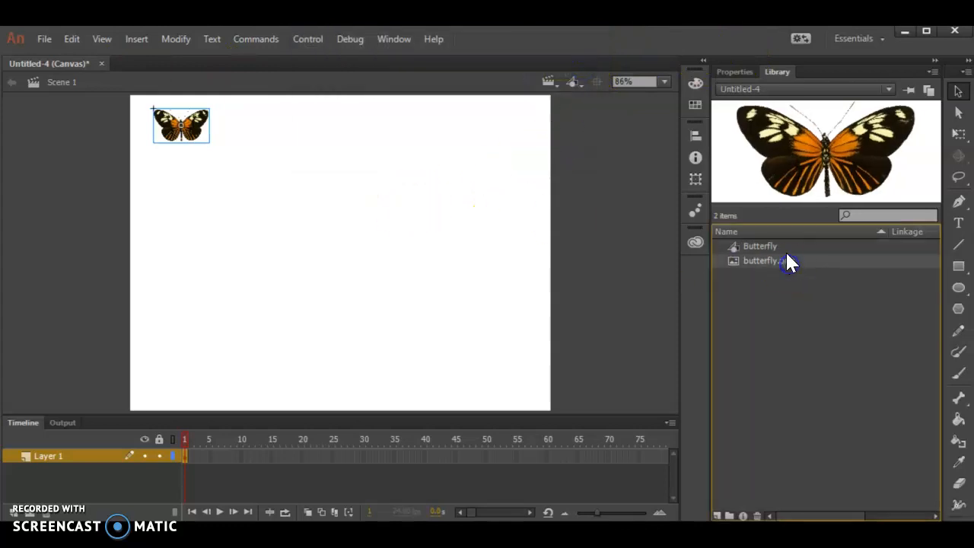
left_click(736, 246)
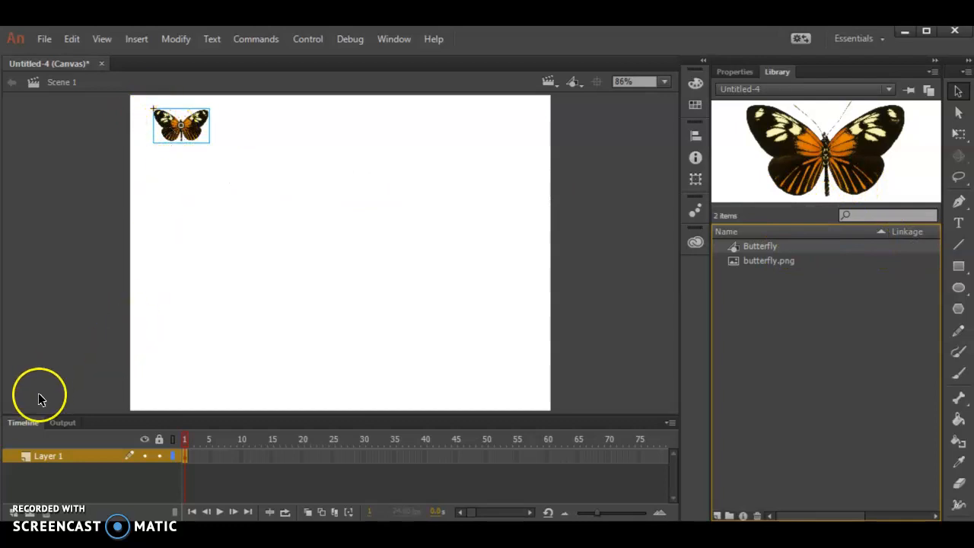
double_click(47, 456)
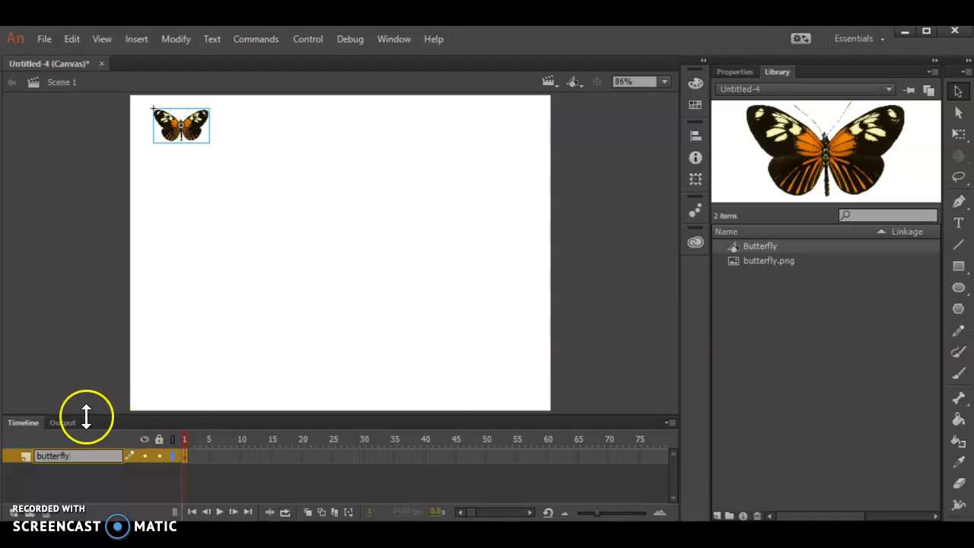
left_click_drag(84, 416, 92, 396)
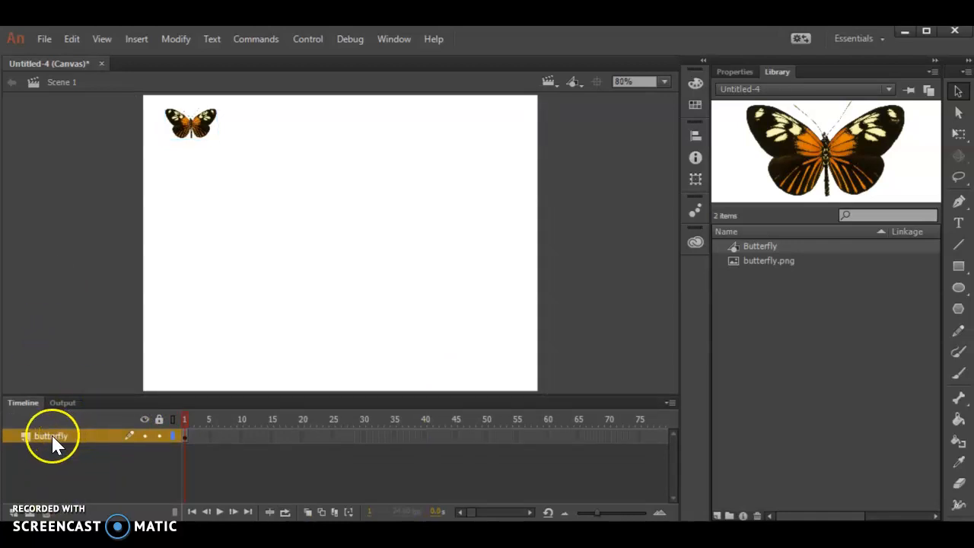
Step: Add a classic motion guide layer to the butterfly layer
right_click(54, 440)
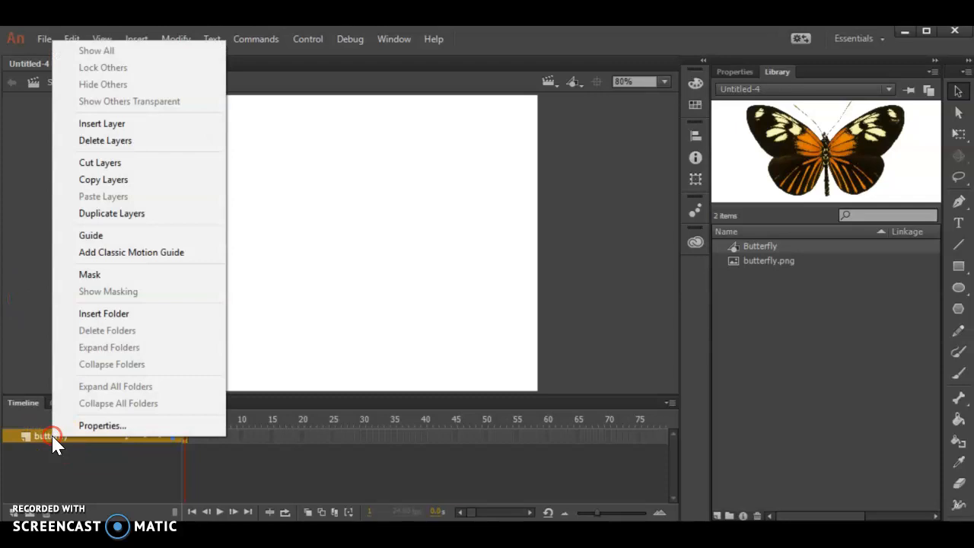
left_click(157, 259)
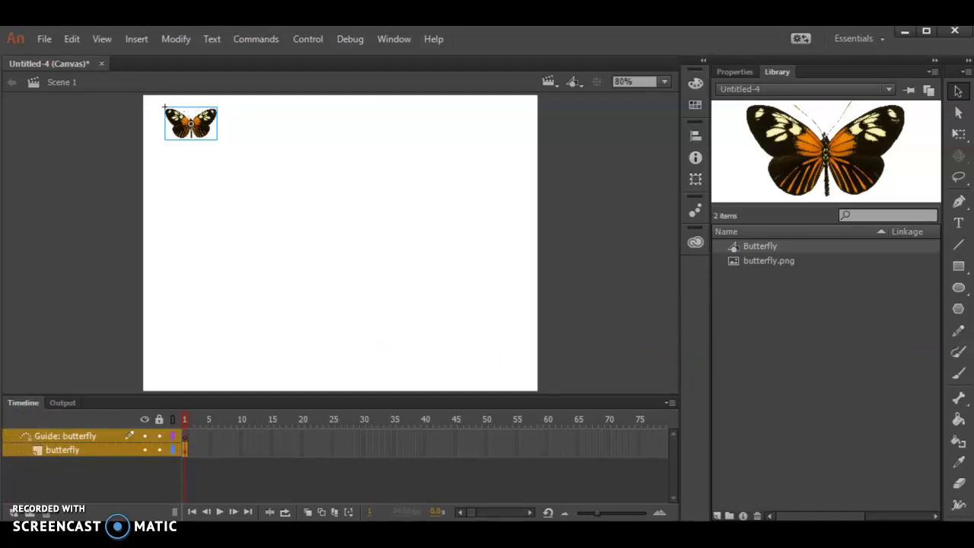
Step: Try sketching two guide paths with the Pencil tool and undo each attempt
left_click(960, 333)
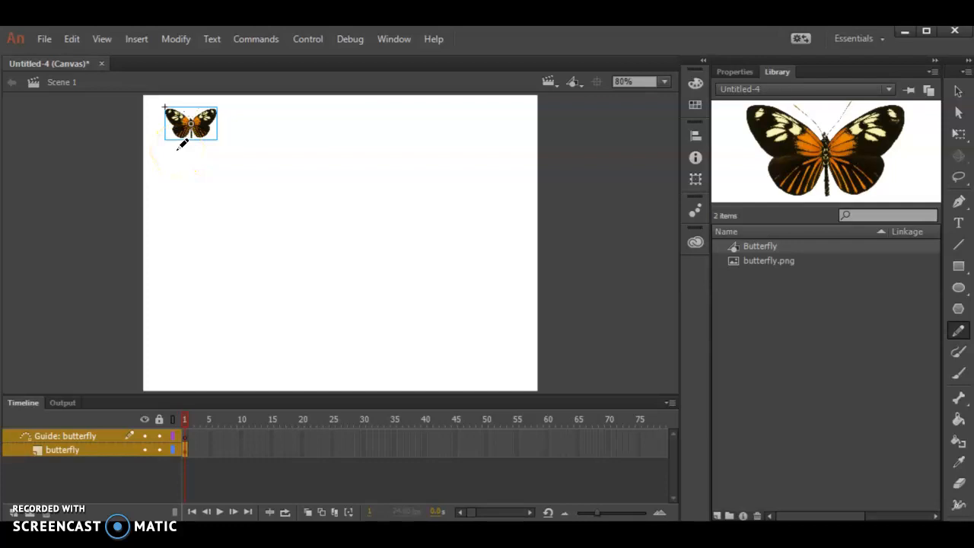
mouse_move(180, 150)
left_mouse_down()
mouse_move(194, 183)
mouse_move(229, 176)
mouse_move(251, 129)
mouse_move(279, 181)
mouse_move(328, 132)
mouse_move(338, 183)
mouse_move(398, 127)
mouse_move(429, 182)
mouse_move(467, 156)
mouse_move(496, 319)
mouse_move(412, 360)
mouse_move(424, 302)
mouse_move(448, 286)
mouse_move(429, 252)
mouse_move(361, 280)
mouse_move(353, 236)
mouse_move(392, 242)
mouse_move(394, 225)
mouse_move(368, 211)
mouse_move(318, 230)
mouse_move(309, 265)
mouse_move(345, 307)
mouse_move(354, 344)
mouse_move(333, 367)
mouse_move(287, 363)
mouse_move(292, 298)
mouse_move(253, 320)
mouse_move(232, 354)
mouse_move(199, 322)
mouse_move(254, 266)
mouse_move(252, 239)
mouse_move(192, 267)
mouse_move(172, 244)
left_mouse_up()
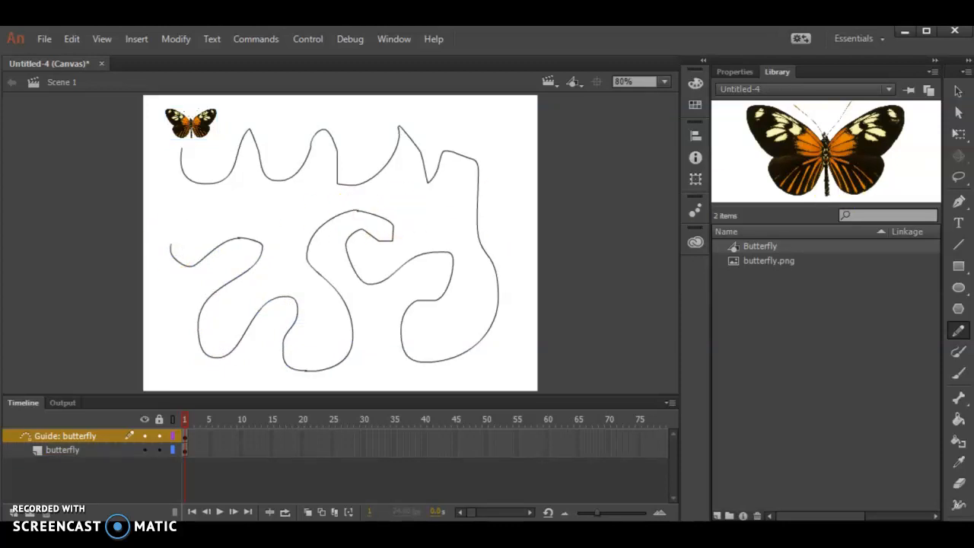
key("ctrl+z")
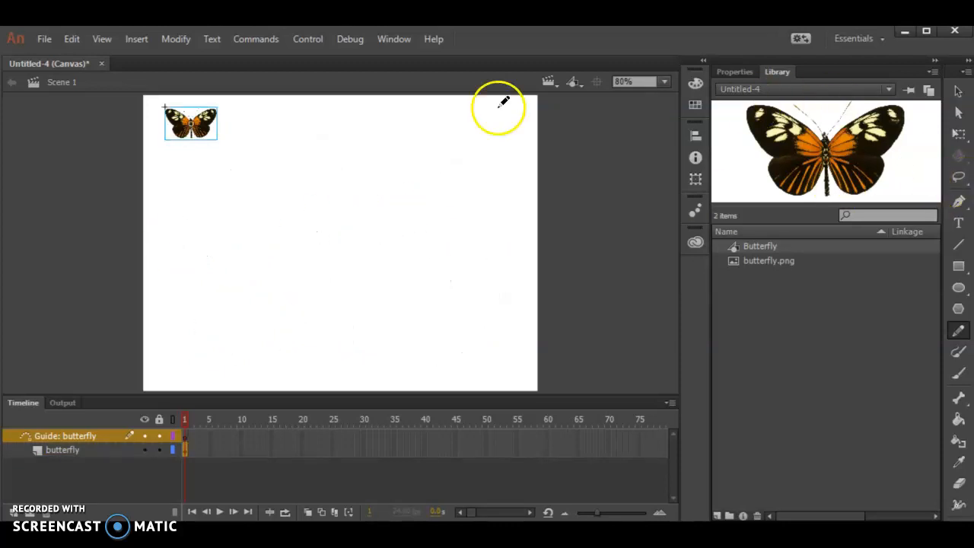
mouse_move(196, 175)
left_mouse_down()
mouse_move(293, 176)
mouse_move(243, 191)
mouse_move(342, 246)
mouse_move(374, 150)
mouse_move(352, 245)
left_mouse_up()
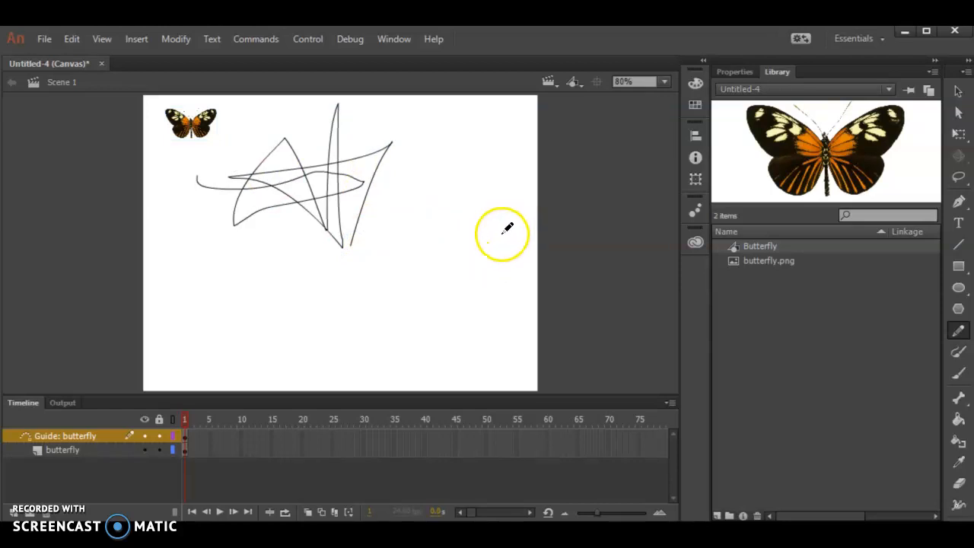
key("ctrl+z")
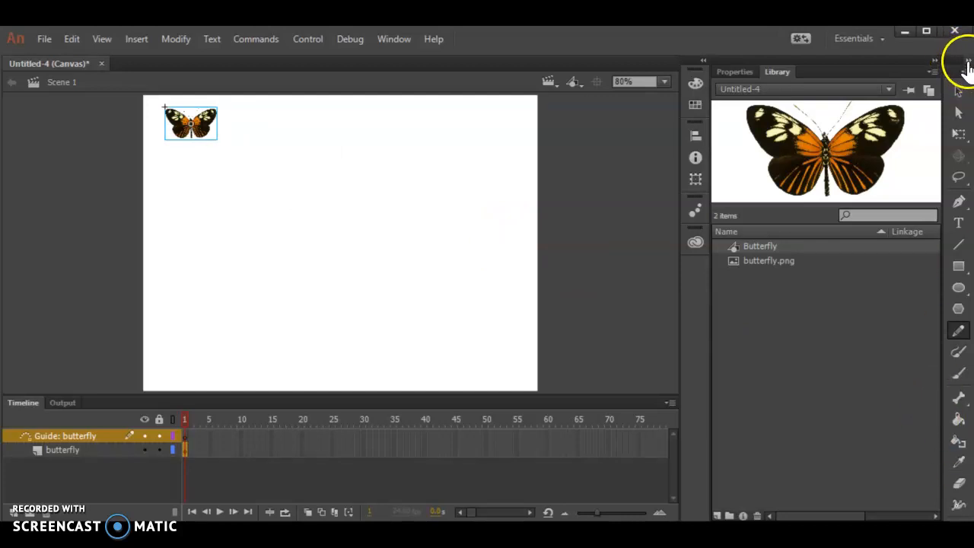
Step: Draw a long winding path with the Pencil tool in Smooth mode from the butterfly across the stage
left_click_drag(946, 91, 909, 98)
left_click(960, 442)
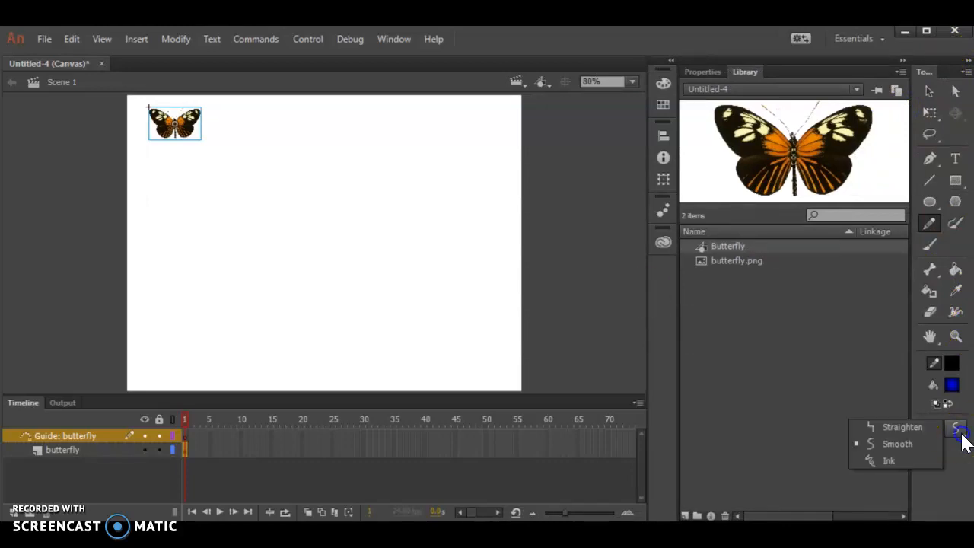
left_click(963, 442)
mouse_move(962, 434)
left_mouse_down()
mouse_move(901, 424)
mouse_move(909, 458)
left_mouse_up()
mouse_move(180, 148)
left_mouse_down()
mouse_move(205, 126)
mouse_move(232, 175)
mouse_move(258, 135)
mouse_move(308, 170)
mouse_move(310, 130)
mouse_move(255, 124)
mouse_move(266, 112)
mouse_move(410, 115)
mouse_move(400, 158)
mouse_move(358, 179)
mouse_move(449, 154)
mouse_move(453, 223)
mouse_move(485, 223)
mouse_move(505, 266)
mouse_move(475, 304)
mouse_move(410, 298)
mouse_move(430, 258)
mouse_move(385, 265)
mouse_move(411, 328)
mouse_move(496, 347)
mouse_move(496, 366)
mouse_move(410, 385)
mouse_move(348, 365)
mouse_move(354, 264)
mouse_move(289, 240)
mouse_move(249, 359)
mouse_move(191, 352)
mouse_move(198, 330)
mouse_move(222, 325)
mouse_move(189, 293)
mouse_move(165, 337)
mouse_move(134, 338)
mouse_move(148, 265)
mouse_move(195, 229)
mouse_move(188, 182)
mouse_move(163, 165)
left_mouse_up()
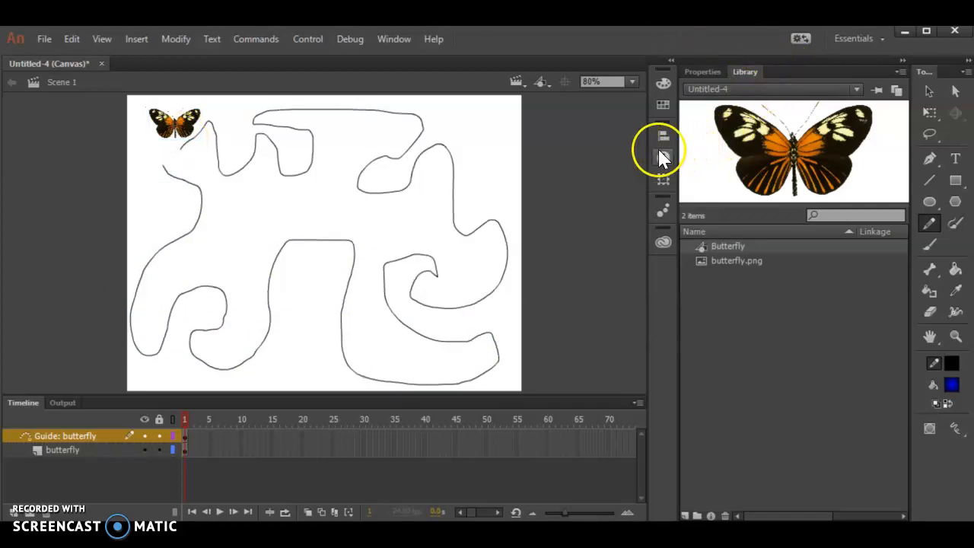
Step: Move the butterfly so its centre snaps onto the start of the guide path
left_click(929, 91)
left_click(179, 128)
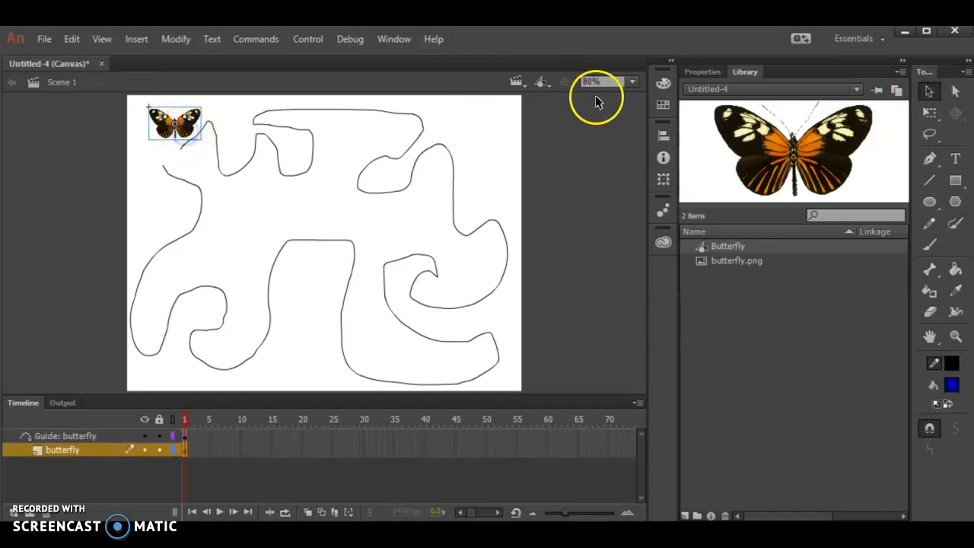
left_click(631, 82)
left_click(628, 200)
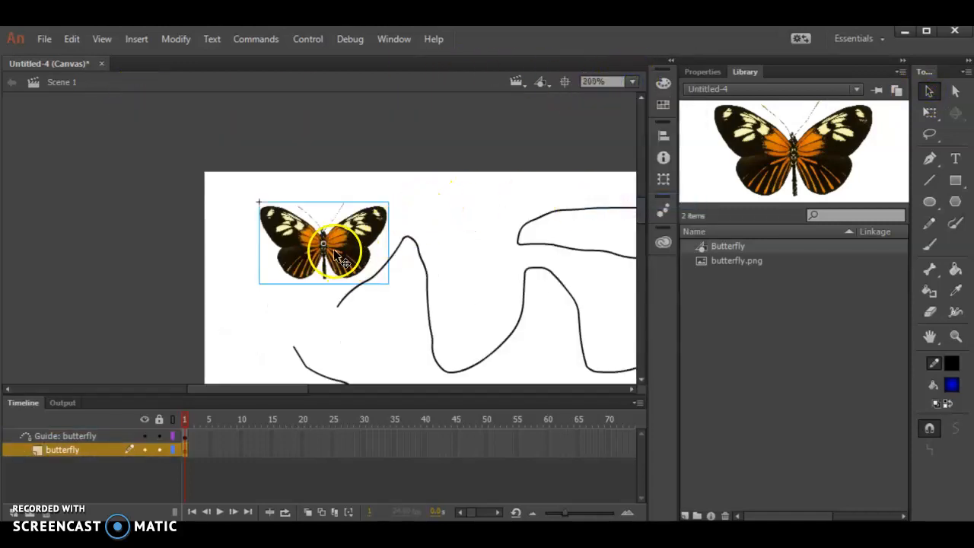
left_click(632, 81)
left_click(616, 217)
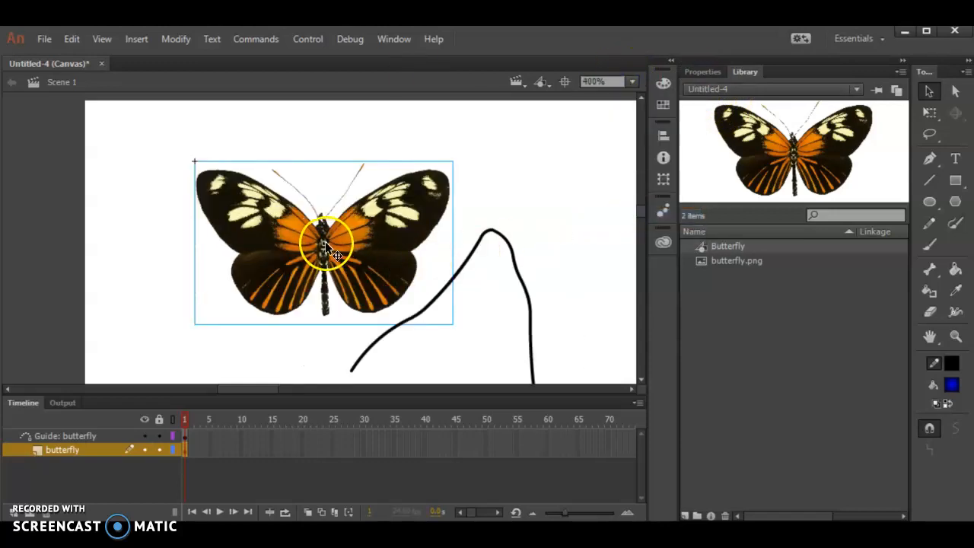
left_click_drag(326, 246, 361, 351)
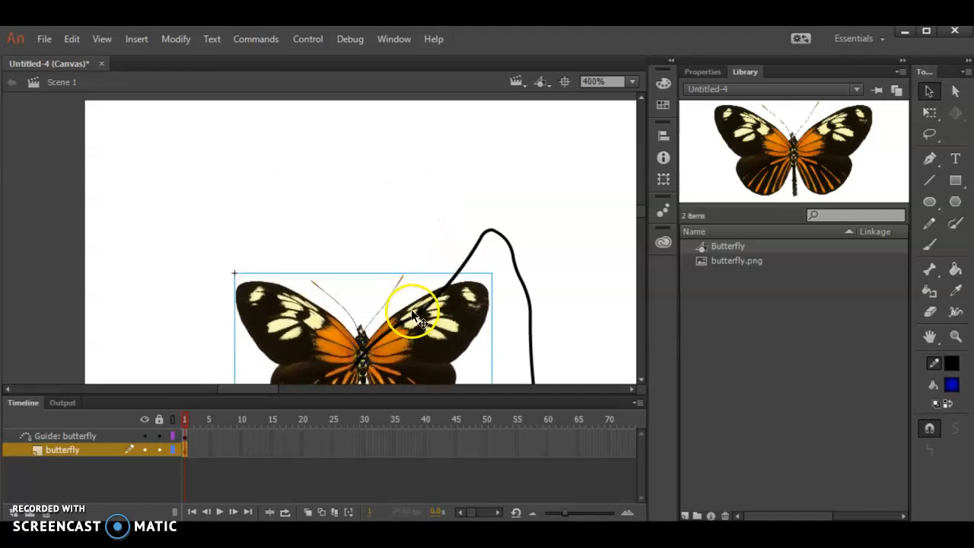
scroll(410, 304, "down", 2)
mouse_move(376, 287)
left_mouse_down()
mouse_move(367, 282)
mouse_move(376, 292)
left_mouse_up()
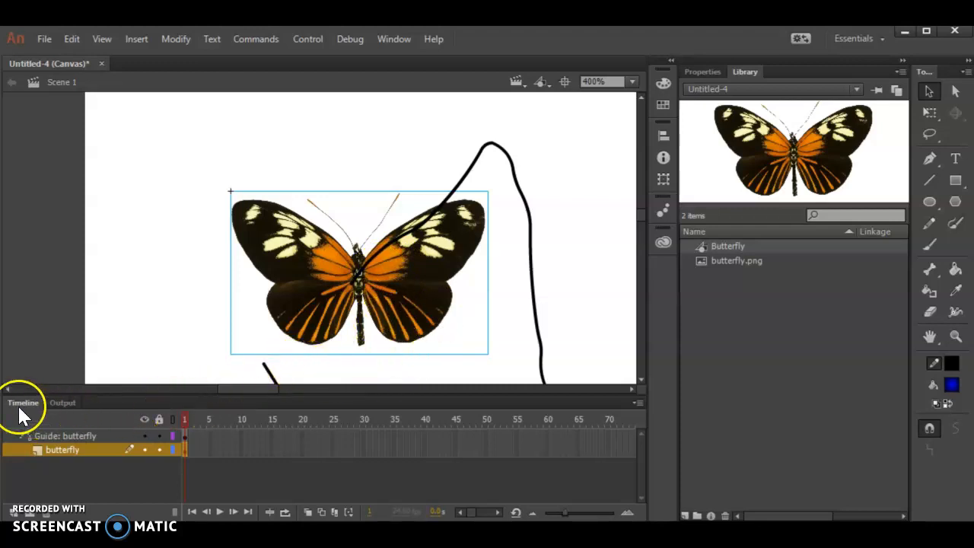
Step: Insert frames on the guide layer up to frame 100
left_click(903, 60)
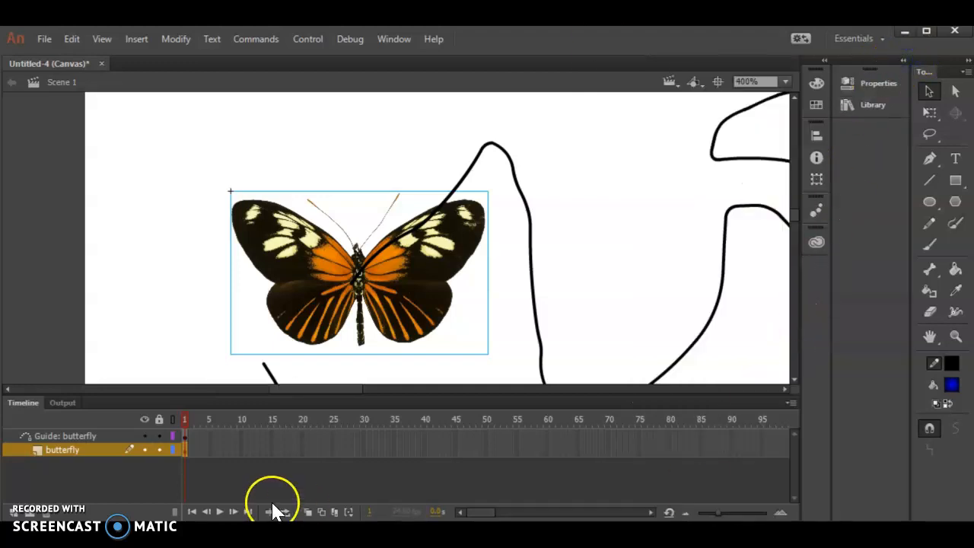
left_click_drag(181, 467, 147, 482)
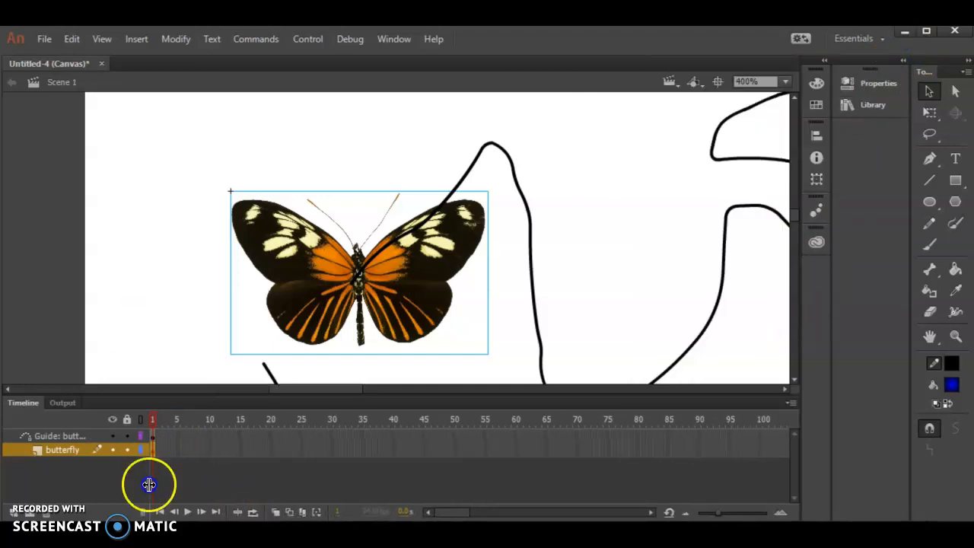
left_click(759, 435)
left_click(759, 450)
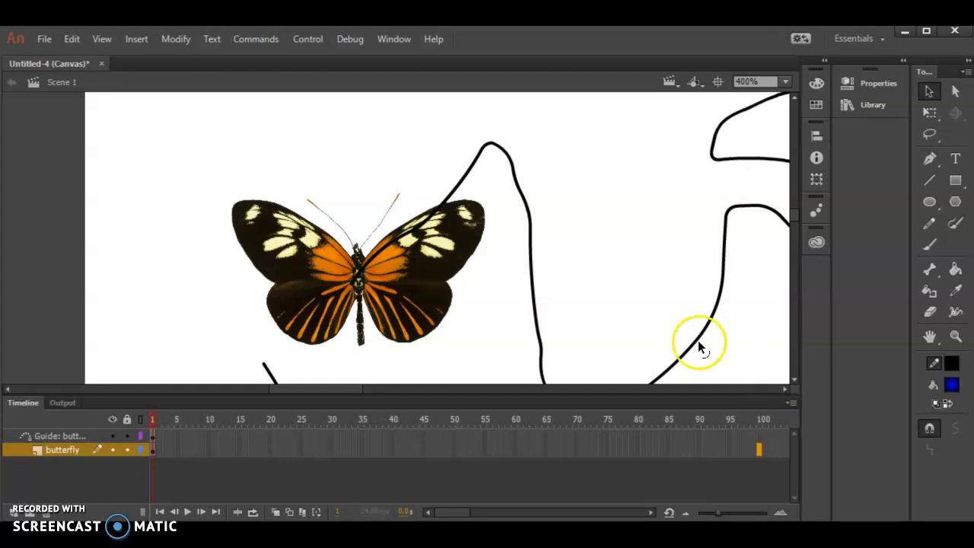
left_click(42, 437)
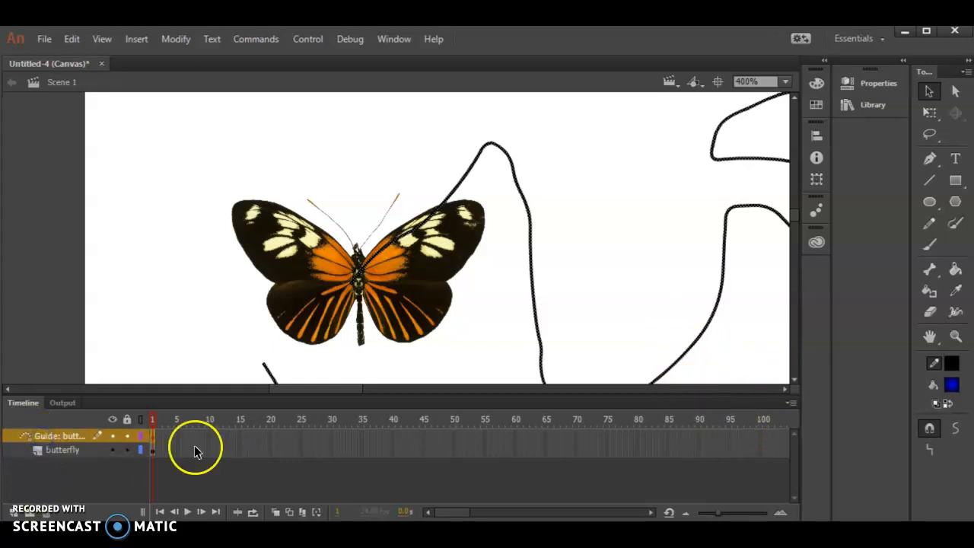
left_click(759, 437)
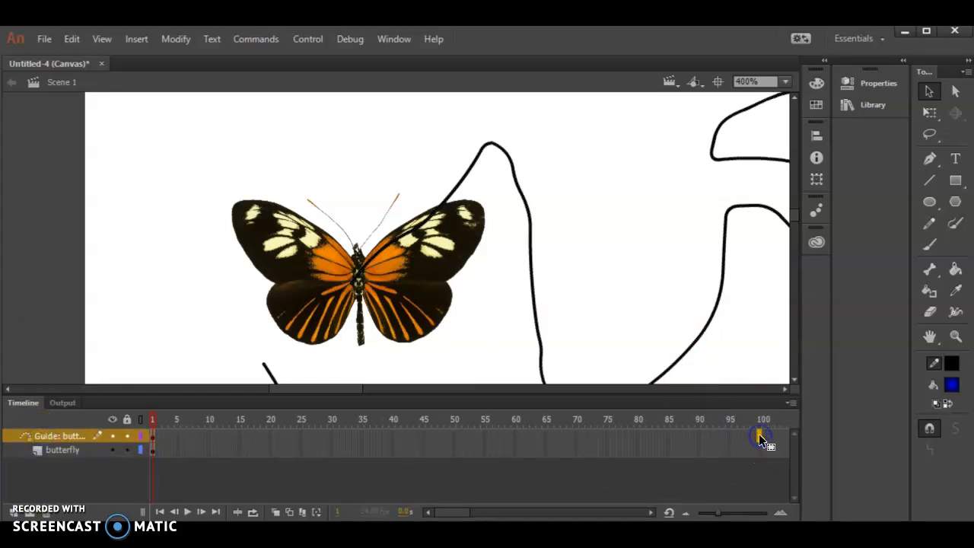
right_click(758, 434)
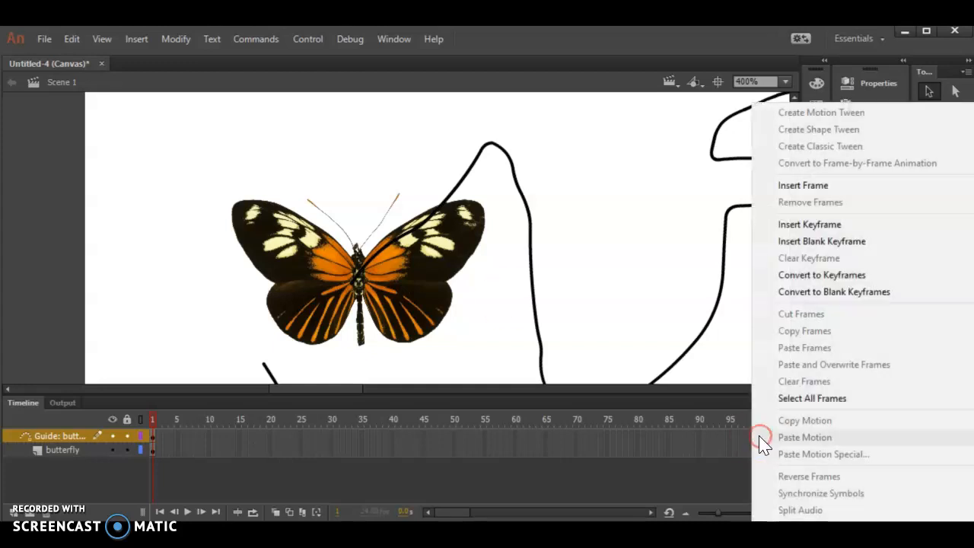
left_click(803, 187)
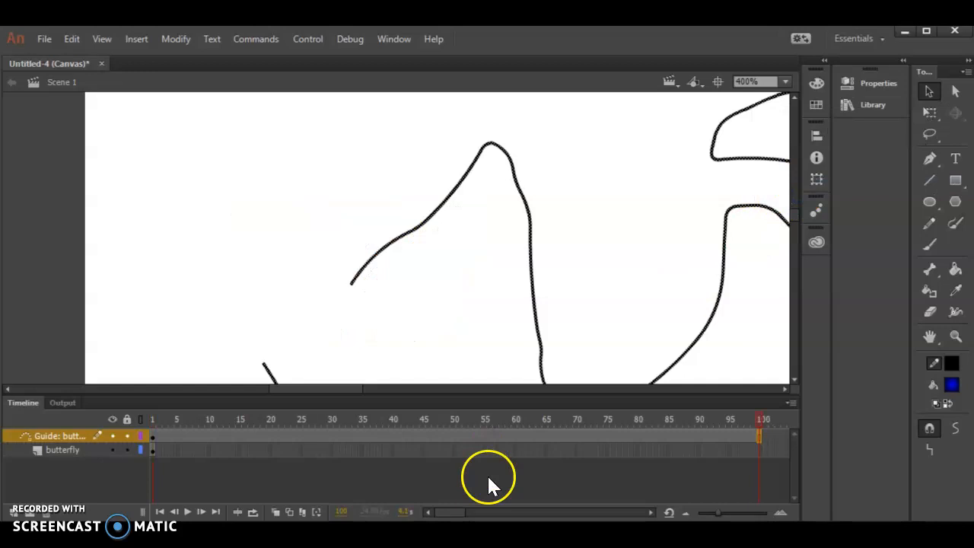
Step: Insert a keyframe at frame 100 on the butterfly layer
left_click(631, 451)
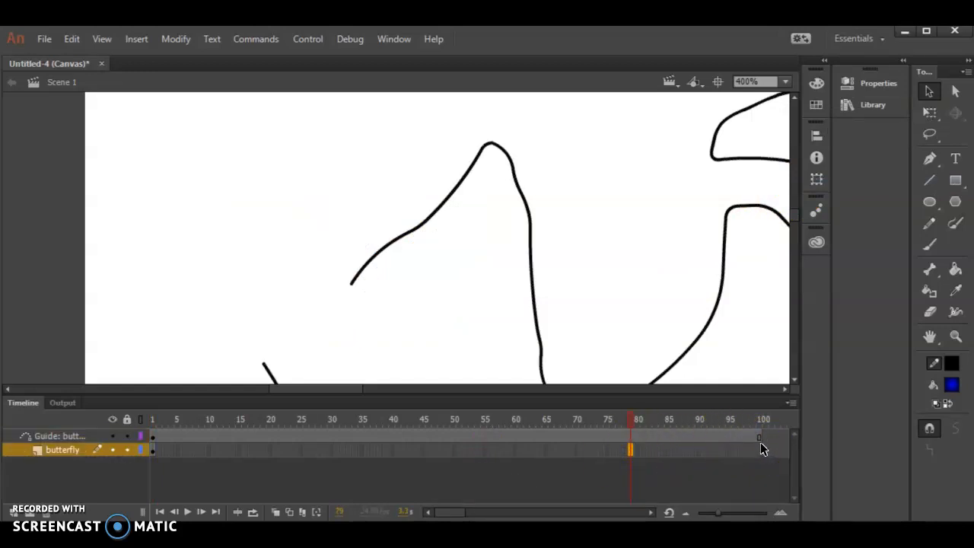
left_click(49, 448)
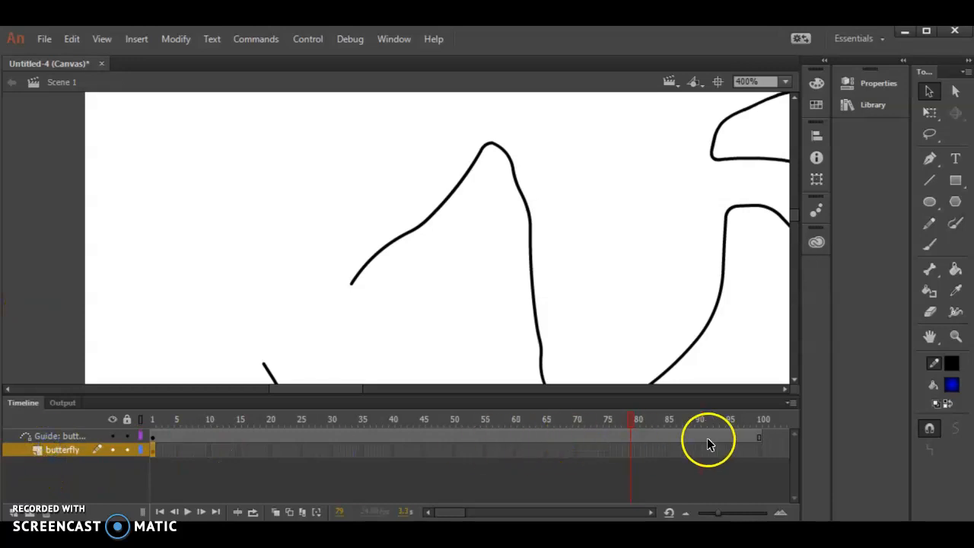
left_click(760, 449)
right_click(761, 450)
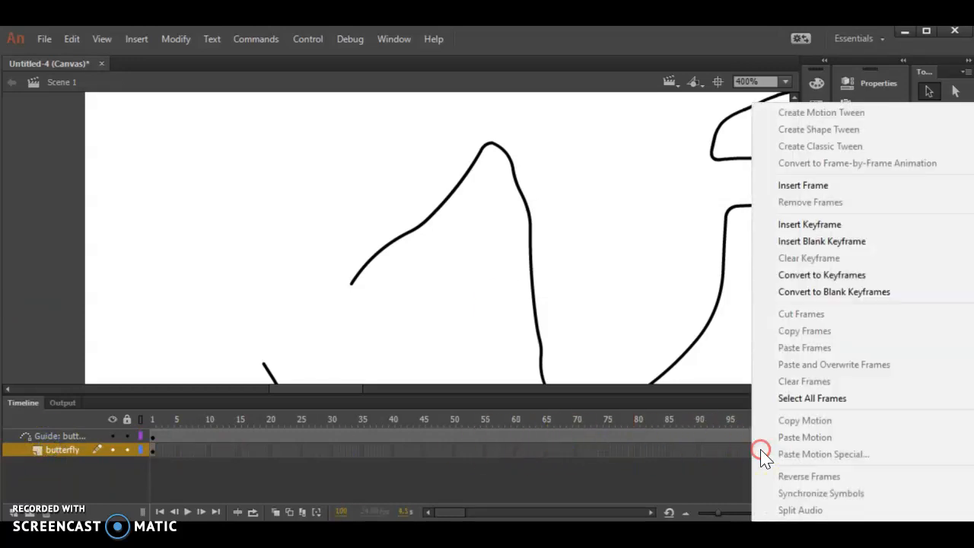
left_click(803, 225)
Step: Open the Butterfly symbol for editing
scroll(181, 294, "down", 3)
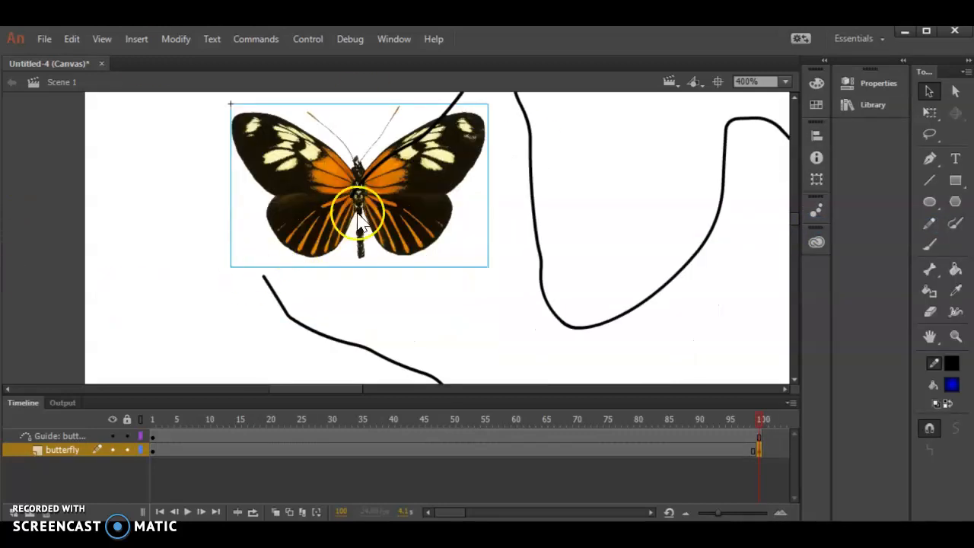
double_click(446, 200)
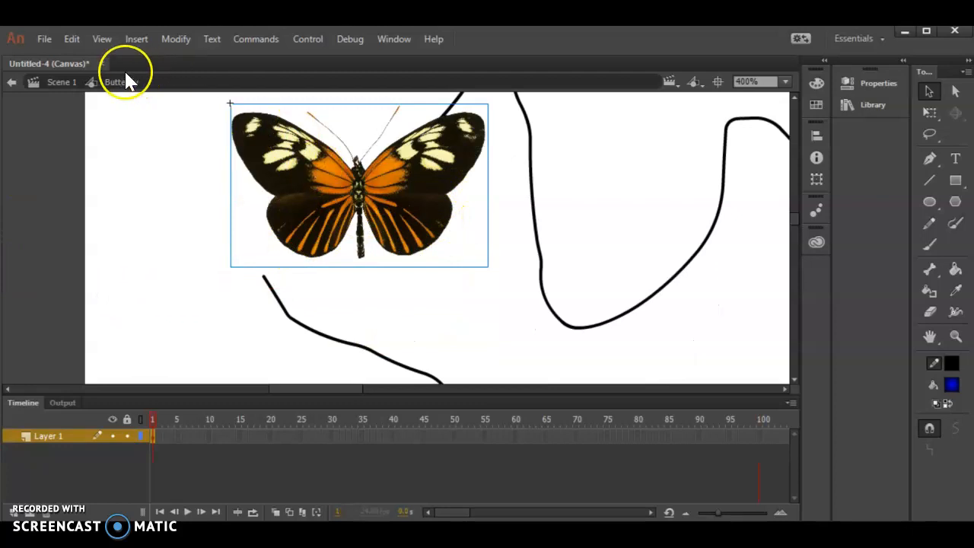
Step: Return to Scene 1 and reposition the butterfly at frame 100 on the guide path
left_click(55, 83)
left_click(930, 91)
left_click_drag(342, 200, 274, 312)
left_click(160, 268)
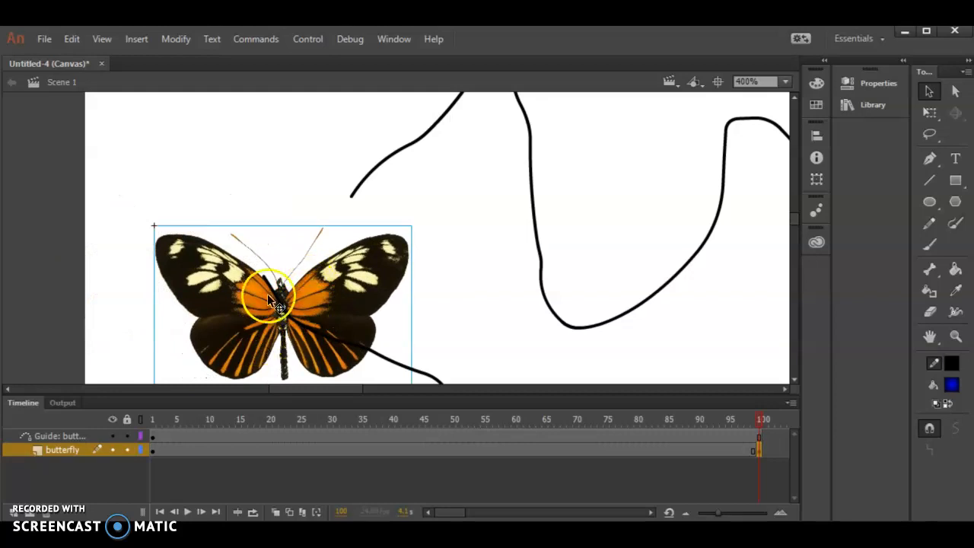
Step: Create a classic tween across the butterfly layer's frames 1 to 100
left_click(787, 84)
left_click(784, 97)
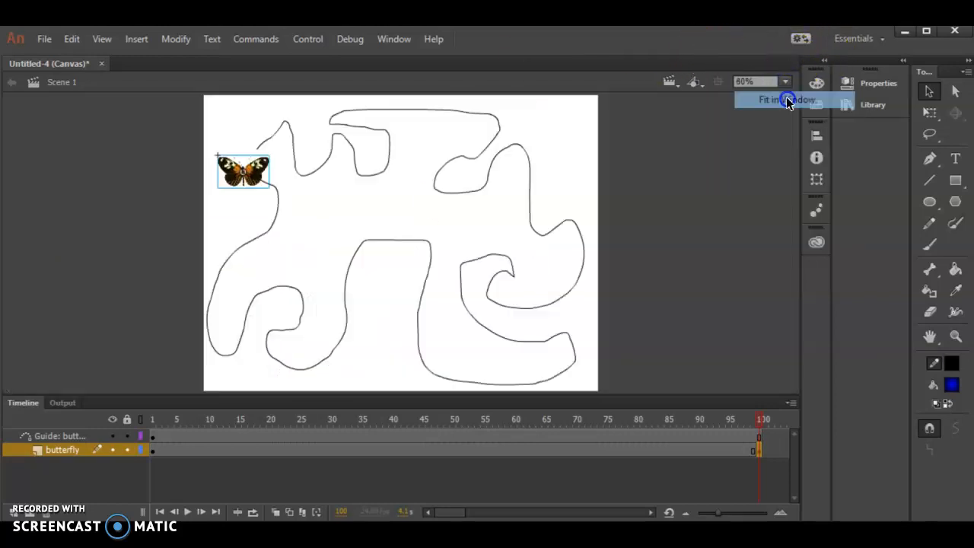
left_click(67, 451)
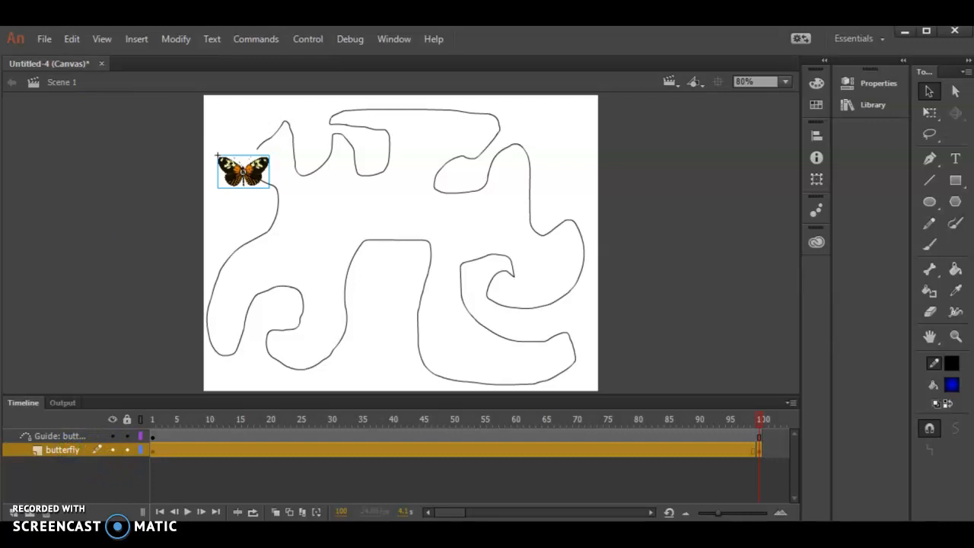
left_click(152, 38)
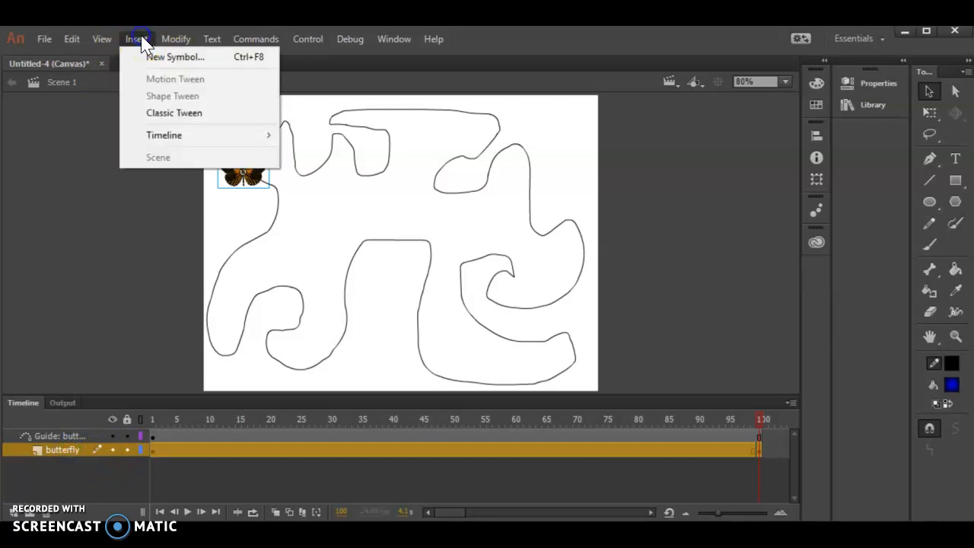
left_click(153, 115)
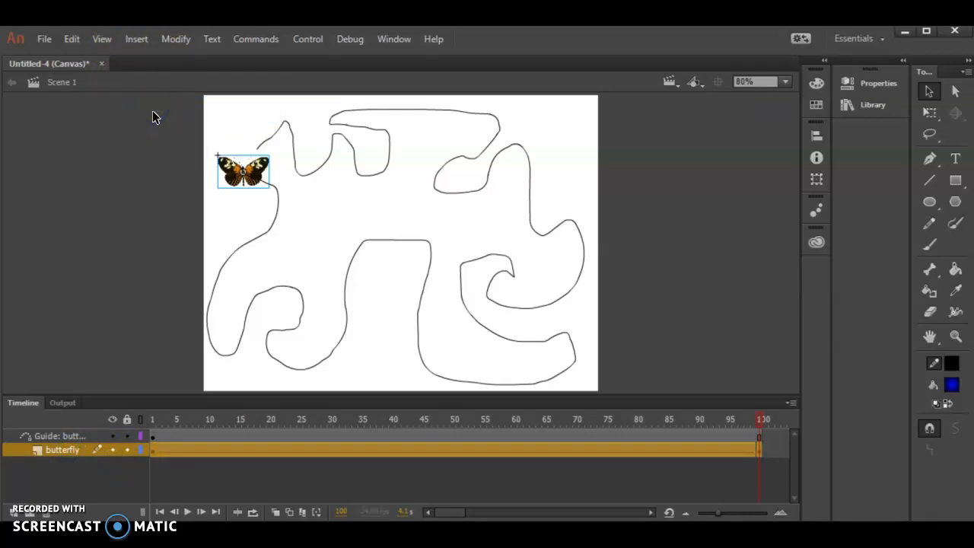
Step: Play the tween on the stage, test the movie in the browser, and return to Animate
key("Return")
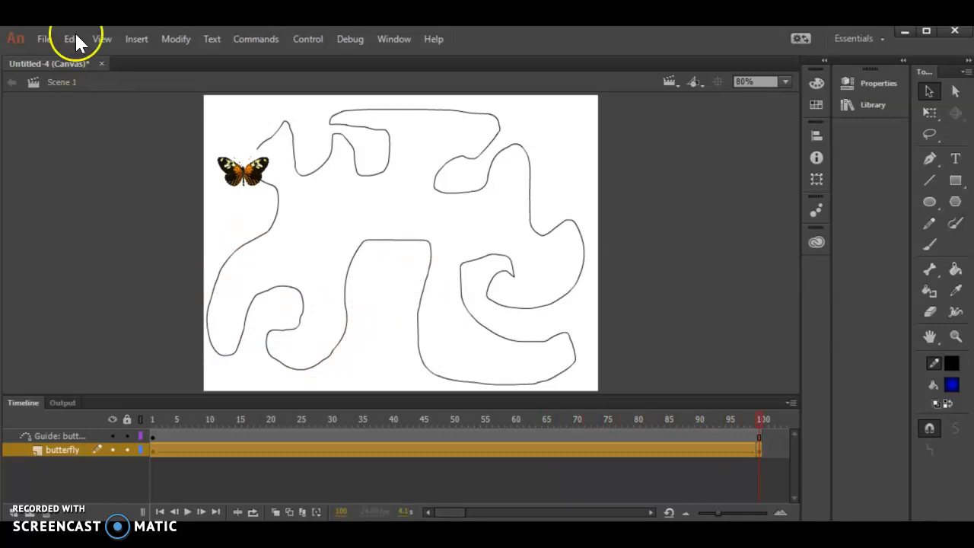
left_click(174, 39)
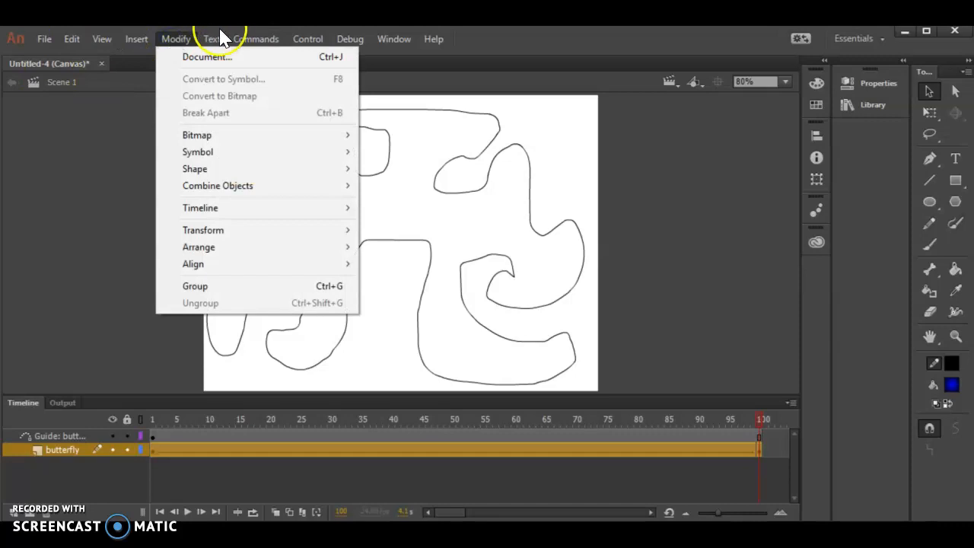
mouse_move(297, 45)
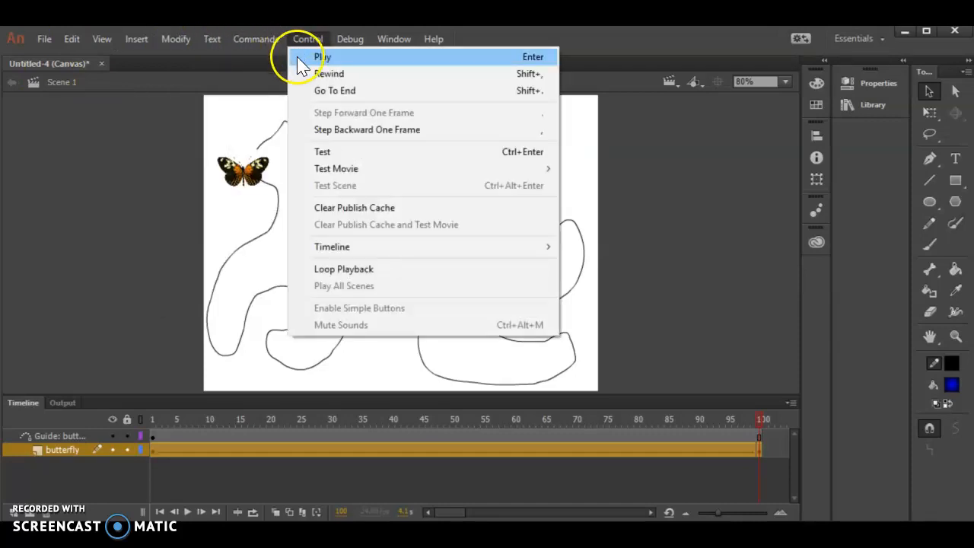
left_click(368, 153)
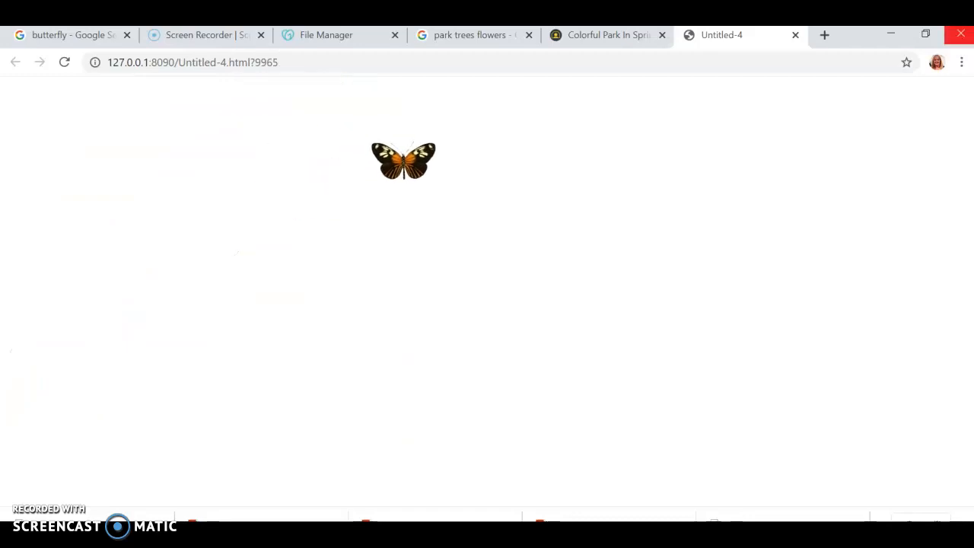
left_click(892, 35)
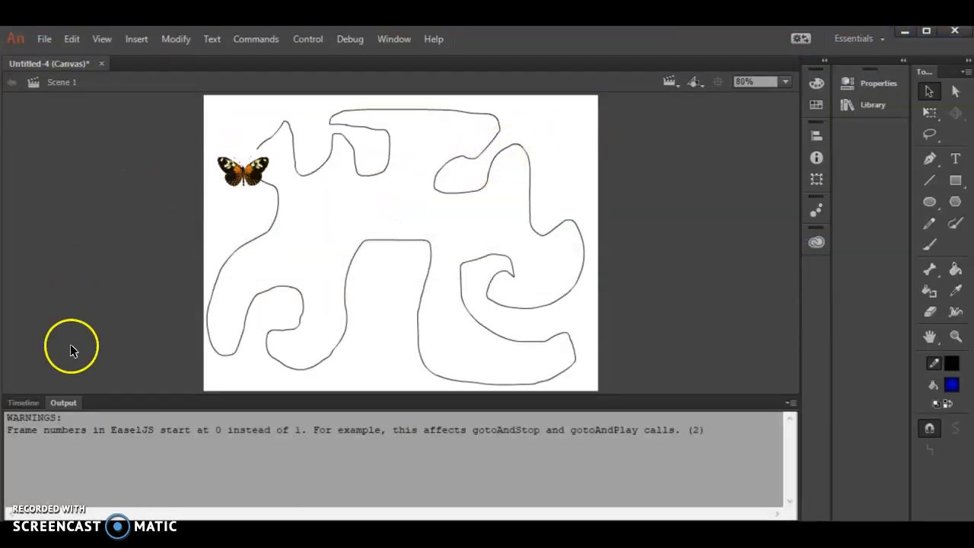
Step: Add a new layer and name it bg
left_click(25, 402)
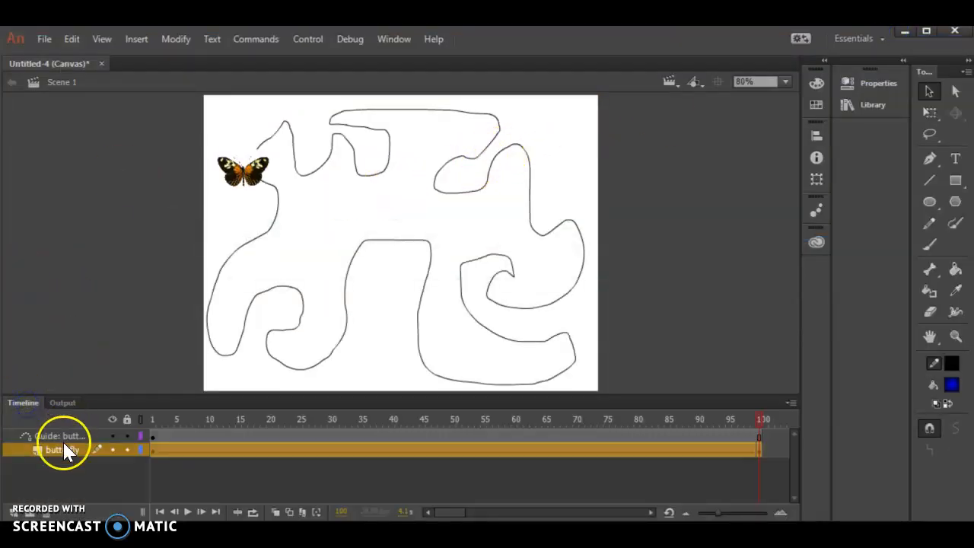
left_click(43, 337)
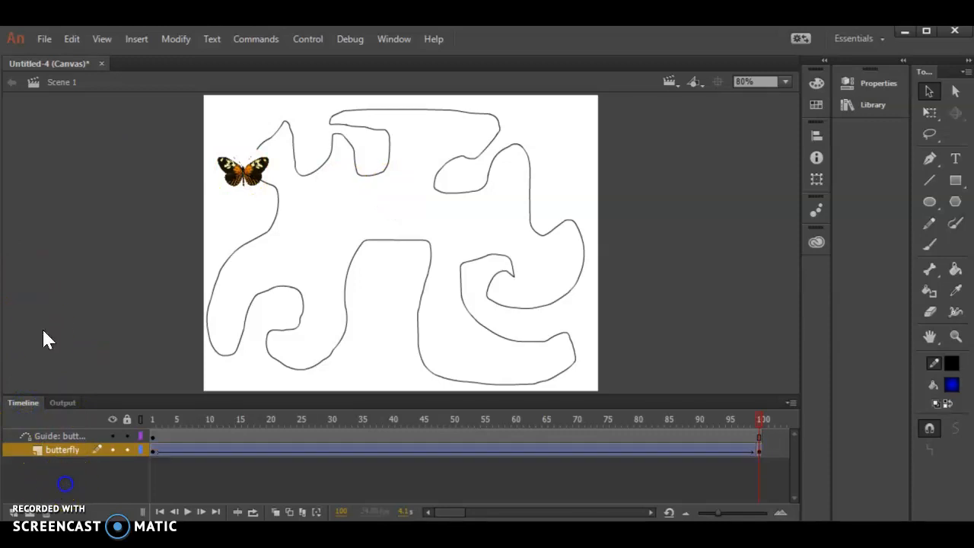
left_click(13, 515)
left_click(61, 450)
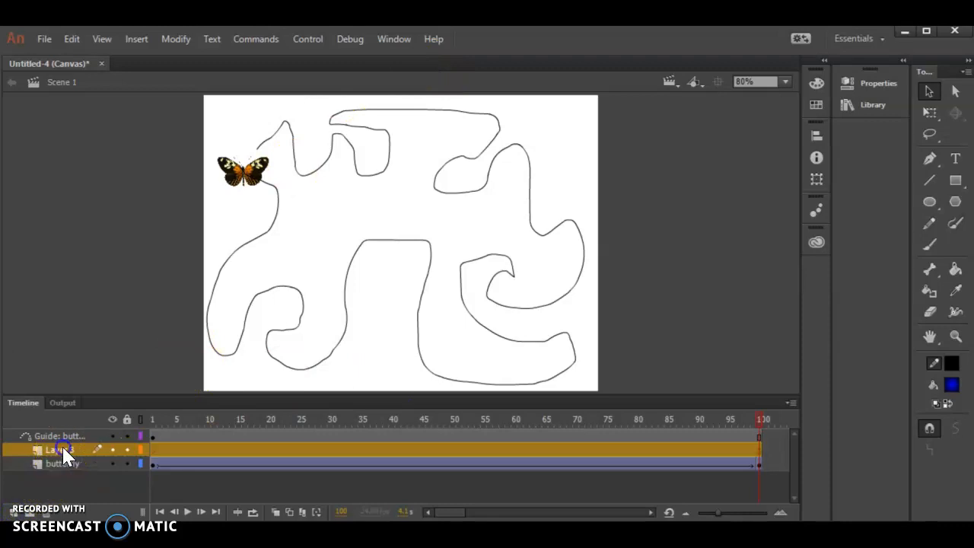
type("bg")
left_click(80, 494)
Step: Move the bg layer beneath the butterfly layer and widen the layer name column
left_click_drag(64, 452, 58, 462)
left_click(57, 450)
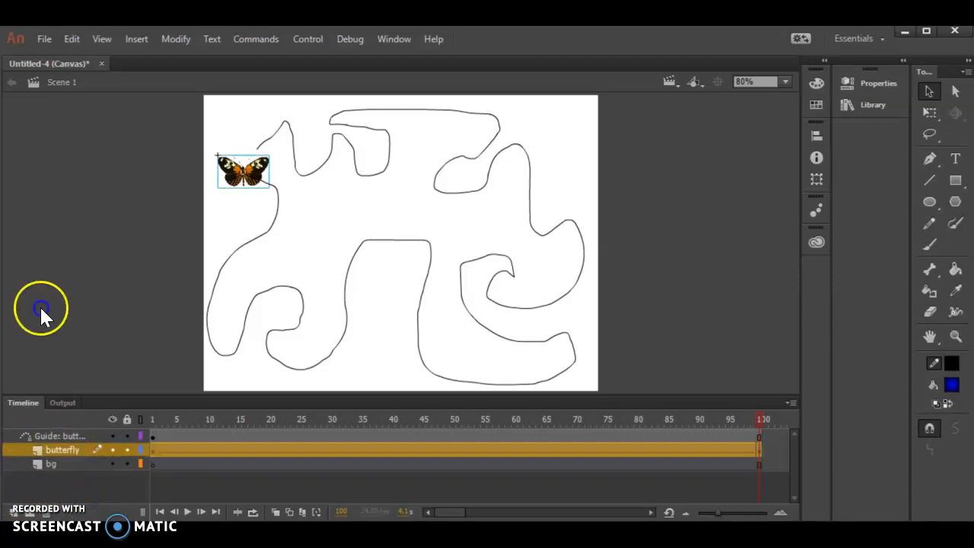
left_click(64, 438)
left_click(61, 449)
left_click(55, 463)
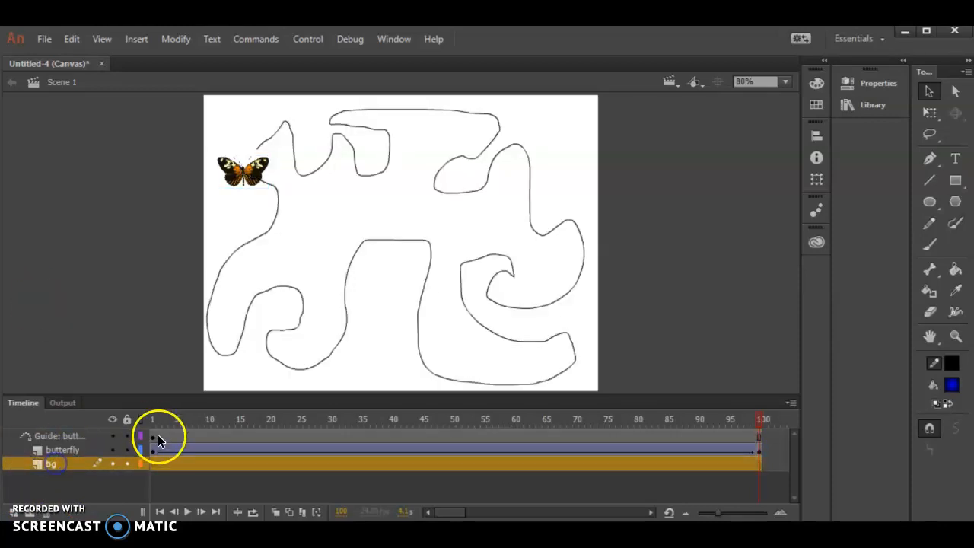
left_click_drag(148, 439, 186, 439)
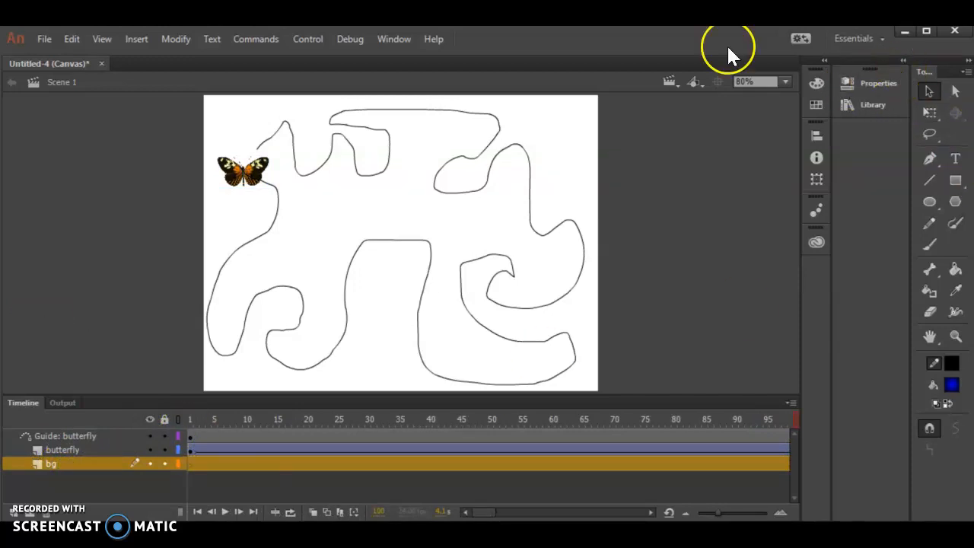
Step: Import the park image onto the bg layer and scale it with Free Transform to cover the stage
left_click(36, 35)
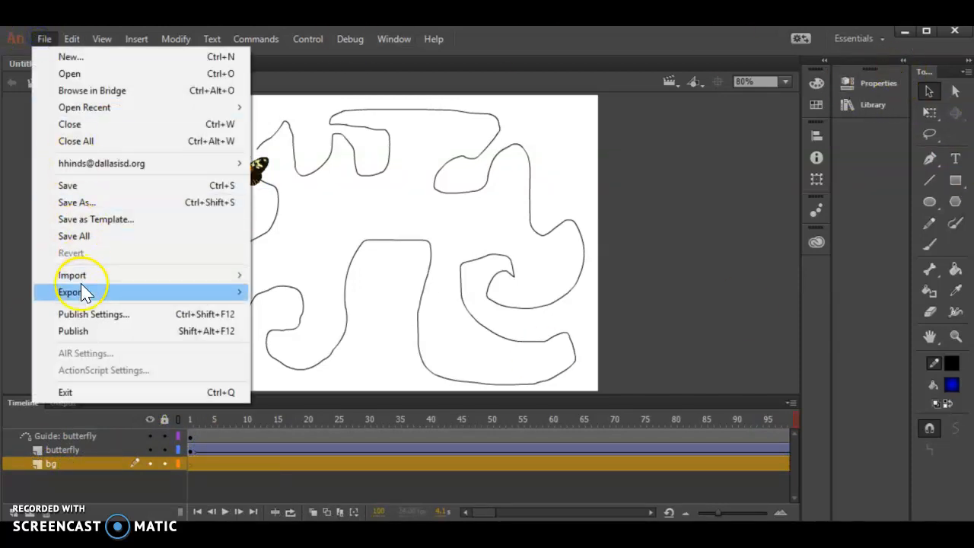
mouse_move(83, 278)
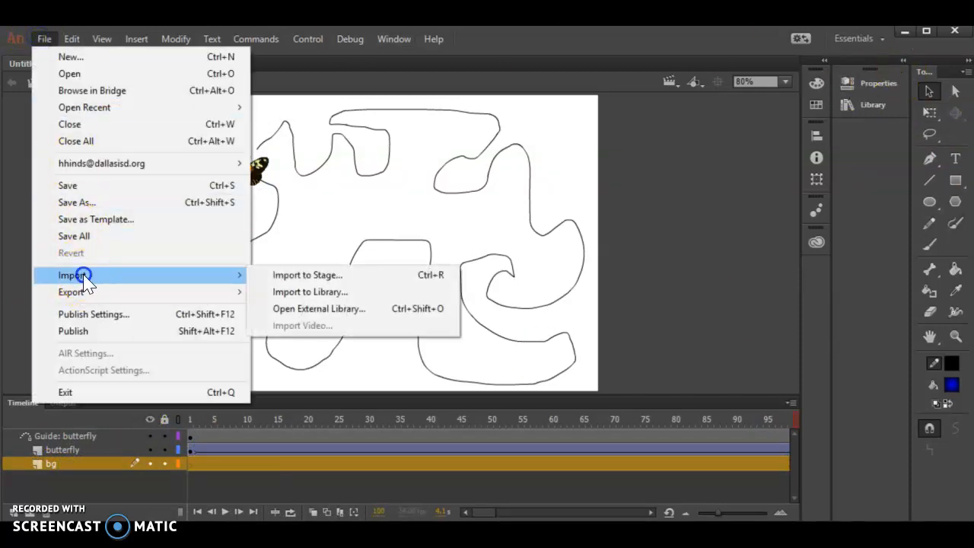
left_click(306, 277)
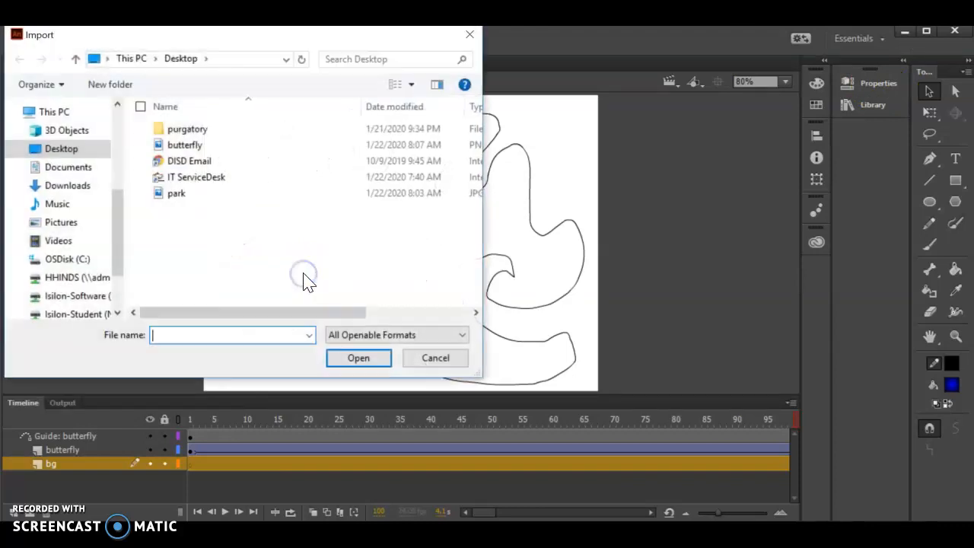
double_click(169, 196)
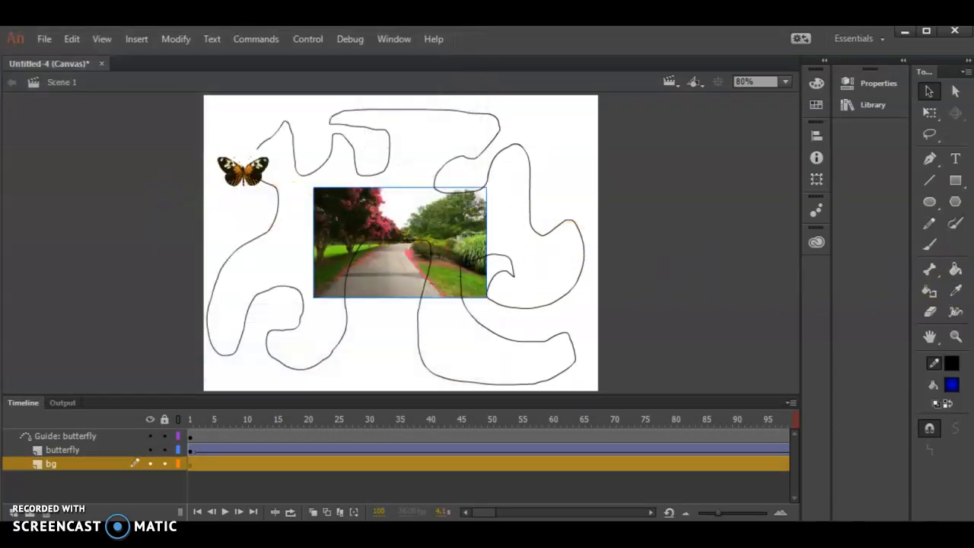
left_click(930, 113)
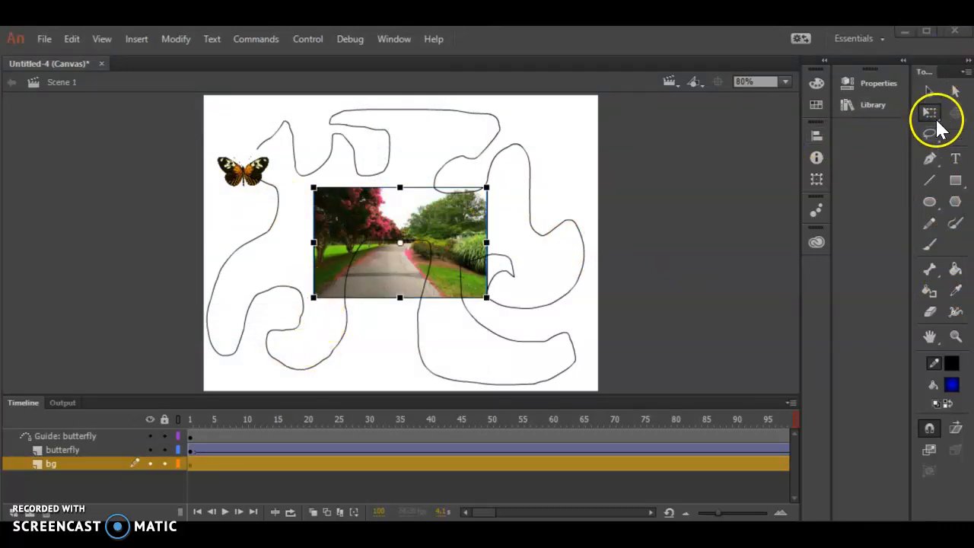
left_click_drag(313, 297, 202, 392)
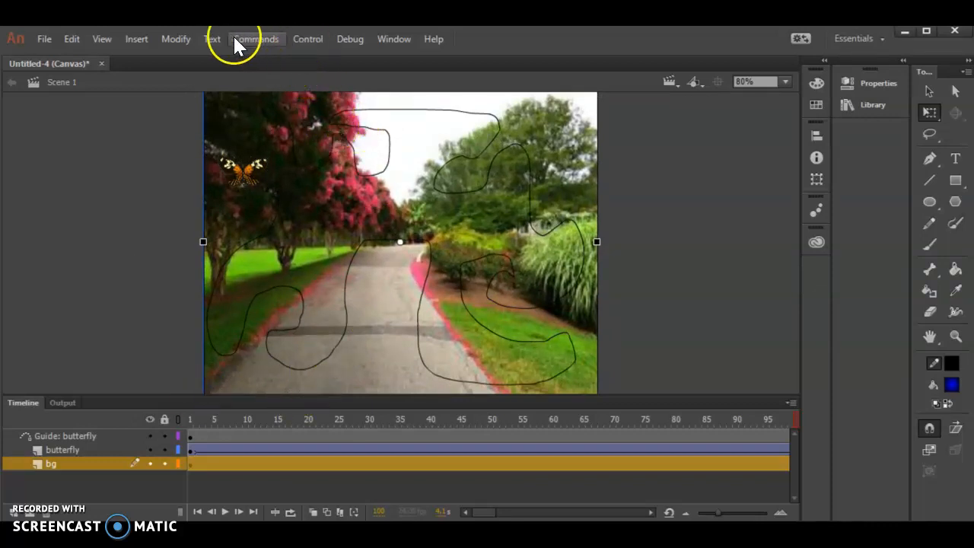
Step: Test the movie in the browser and switch back to Animate's timeline
left_click(298, 39)
left_click(334, 155)
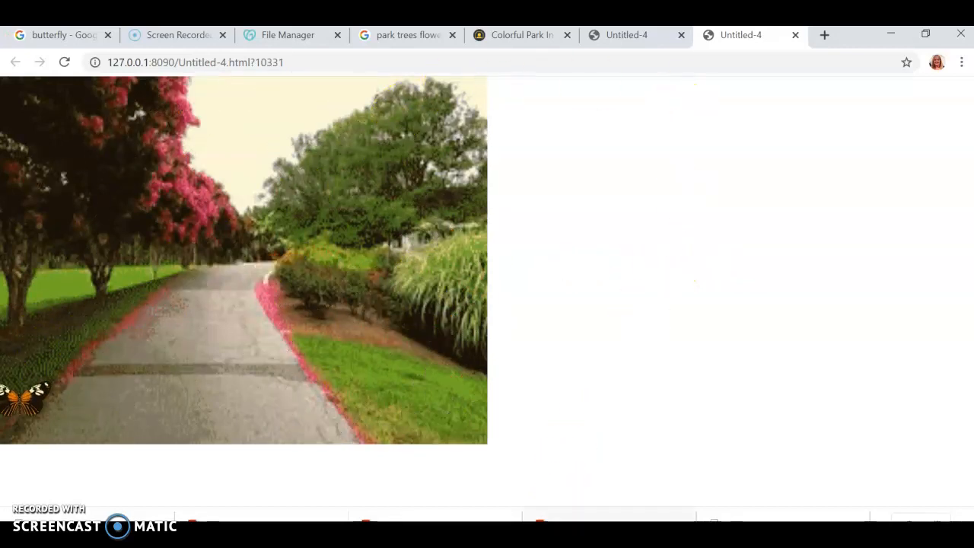
mouse_move(586, 533)
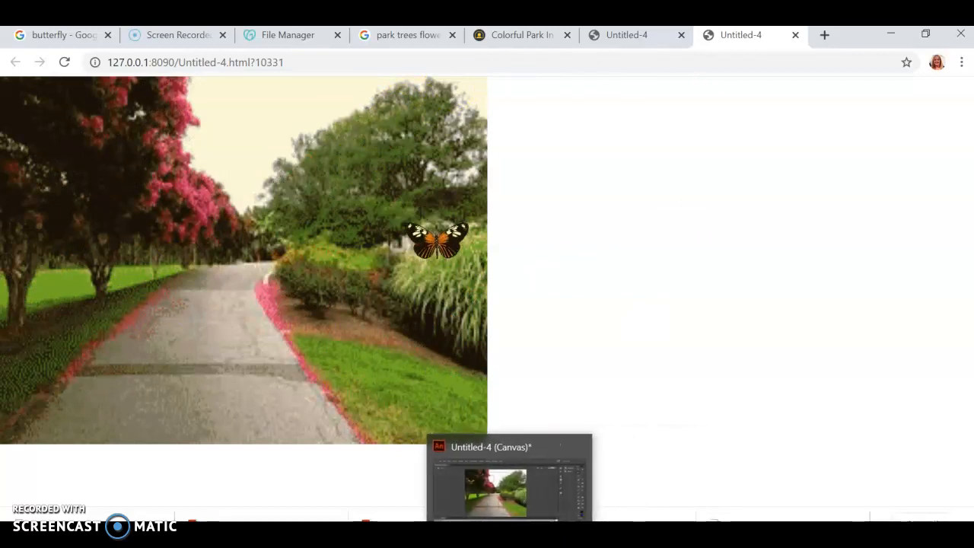
left_click(503, 533)
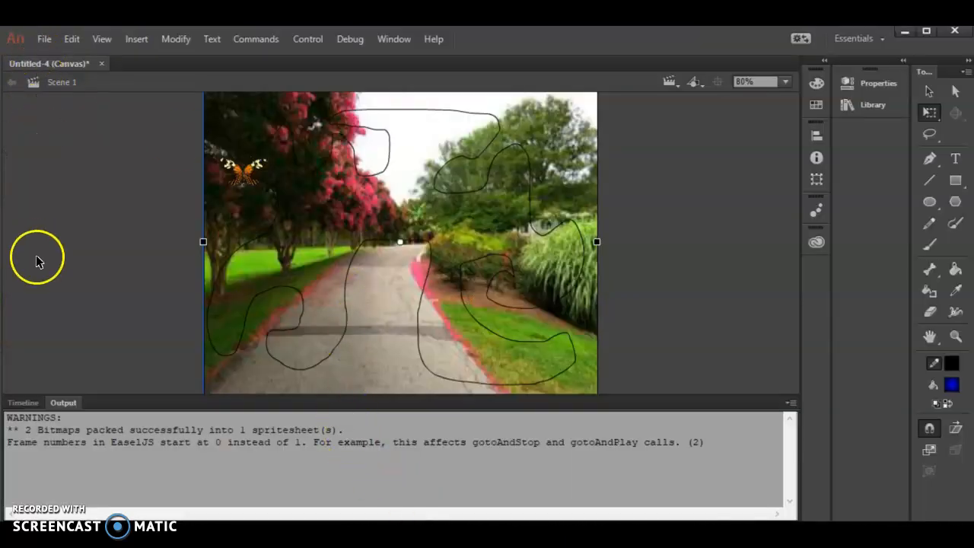
left_click(23, 402)
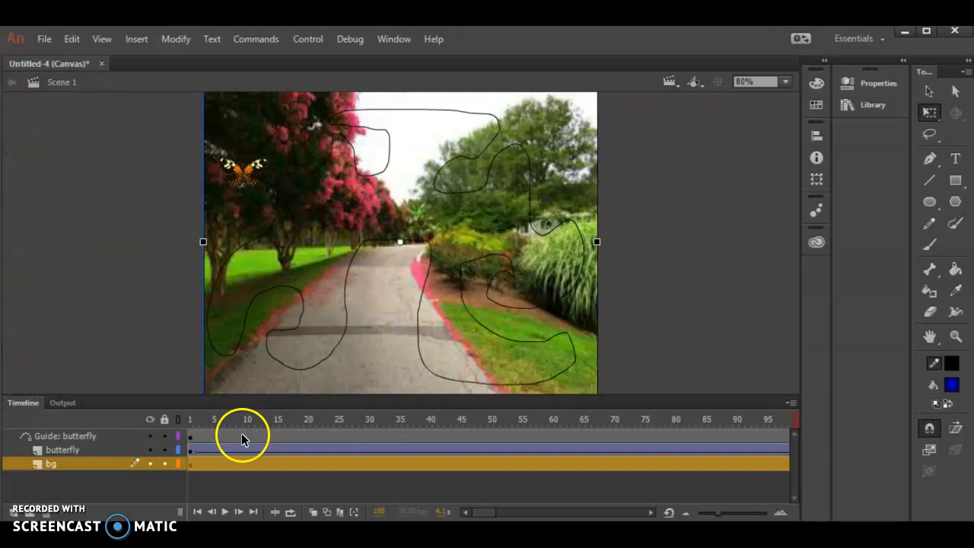
Step: Hide the bg layer and inspect the butterfly's placement on the guide path at frame 1 at 200% zoom
left_click(189, 418)
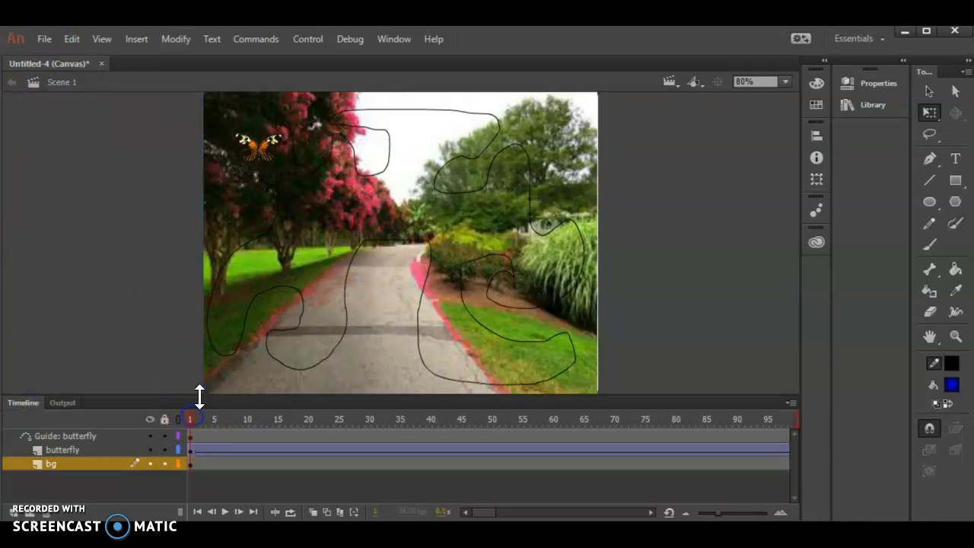
left_click(150, 462)
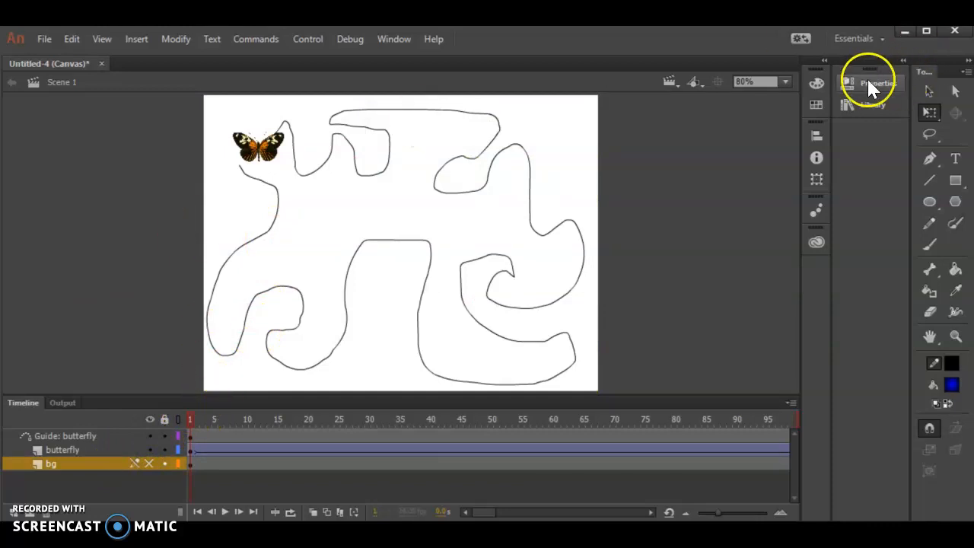
left_click(785, 82)
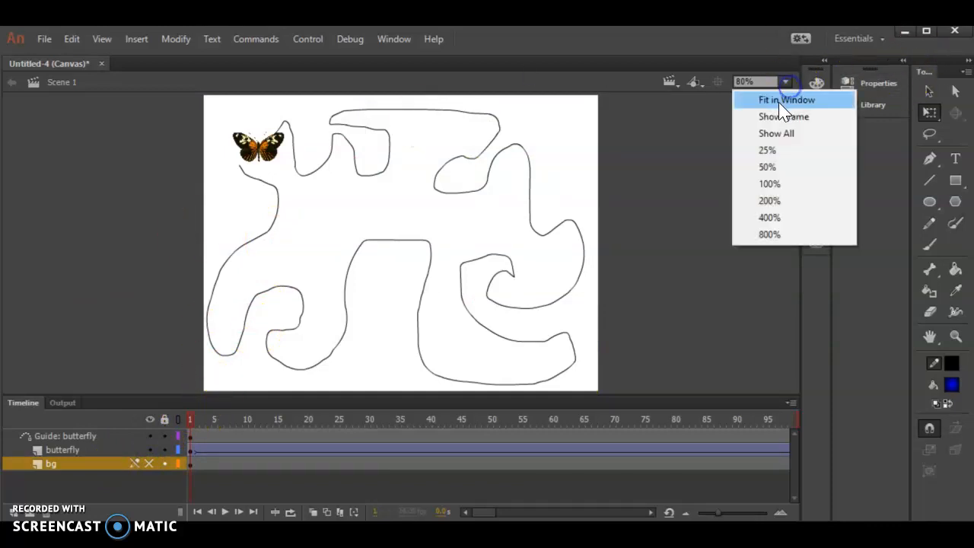
left_click(765, 204)
scroll(459, 214, "up", 4)
scroll(450, 222, "down", 1)
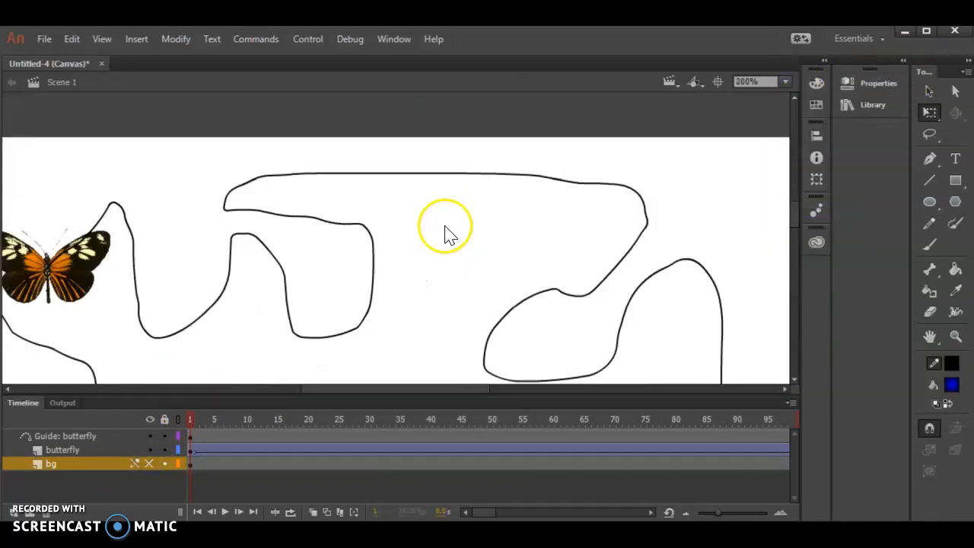
left_click_drag(408, 386, 349, 388)
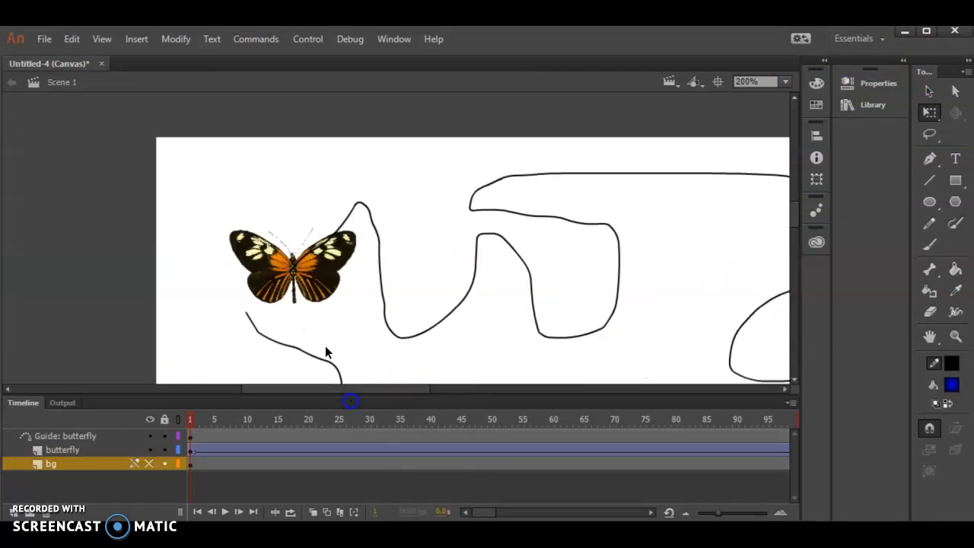
left_click(930, 92)
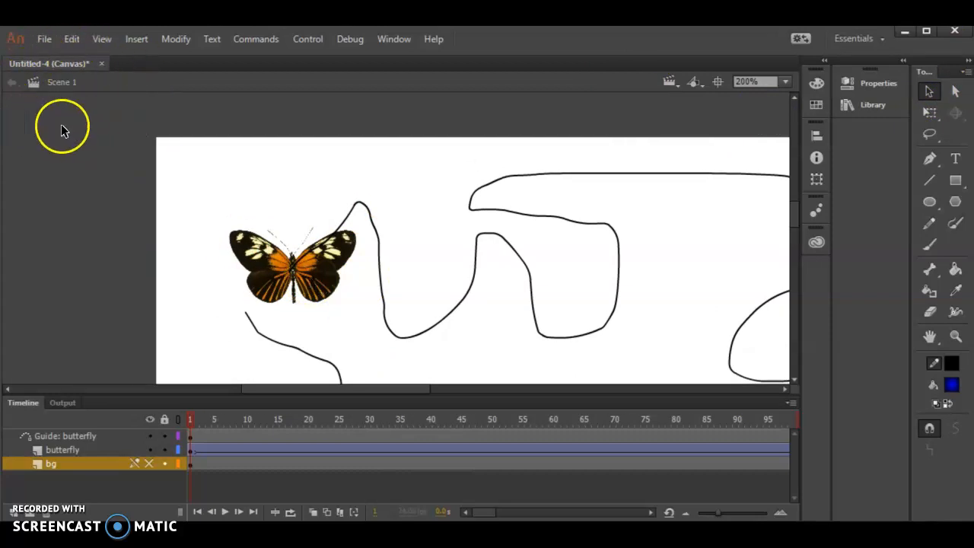
double_click(329, 267)
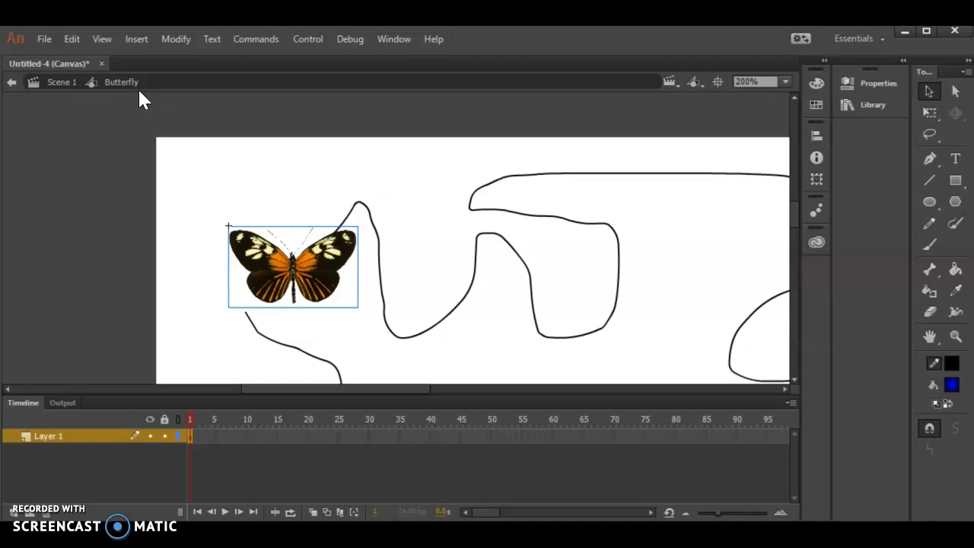
left_click(54, 85)
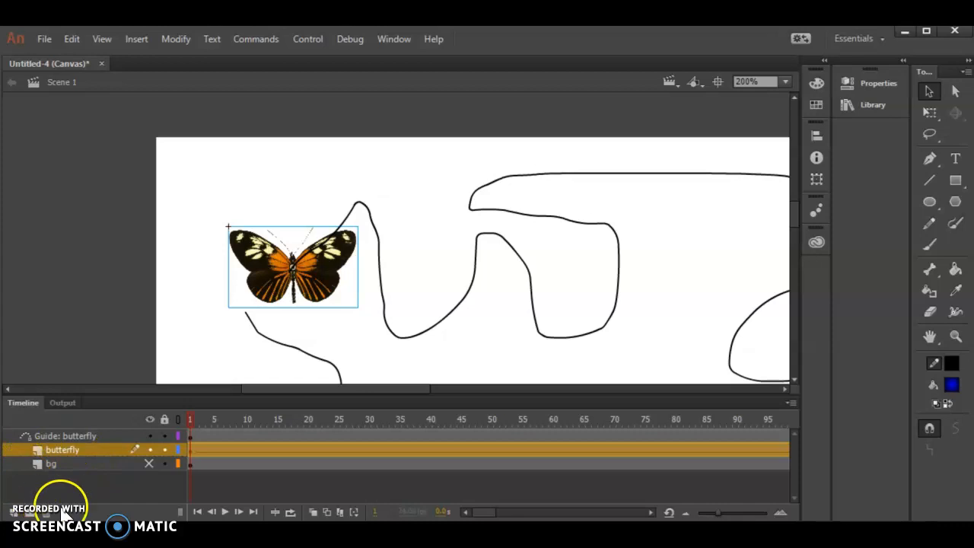
Step: Show the bg layer again, fit the stage in the window, and test the movie
left_click(148, 463)
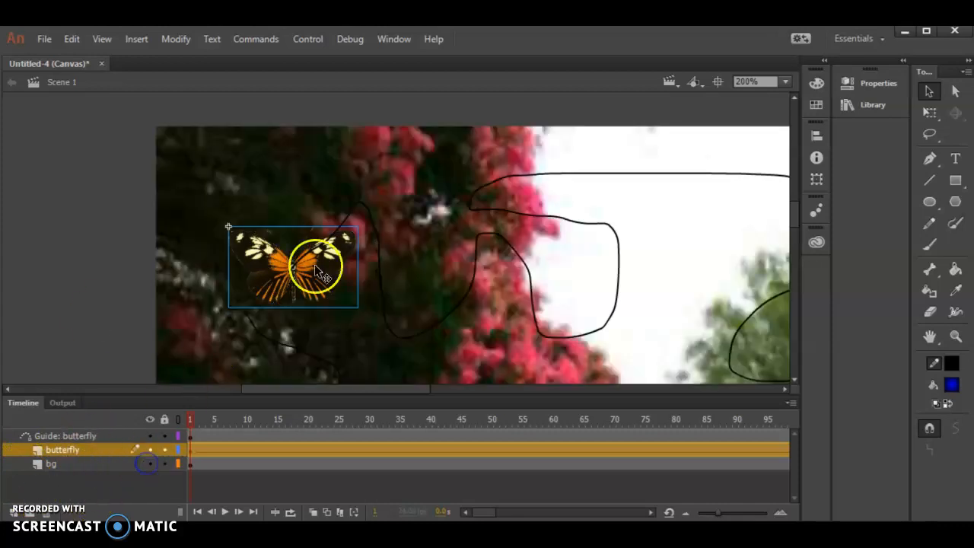
left_click(785, 82)
left_click(786, 101)
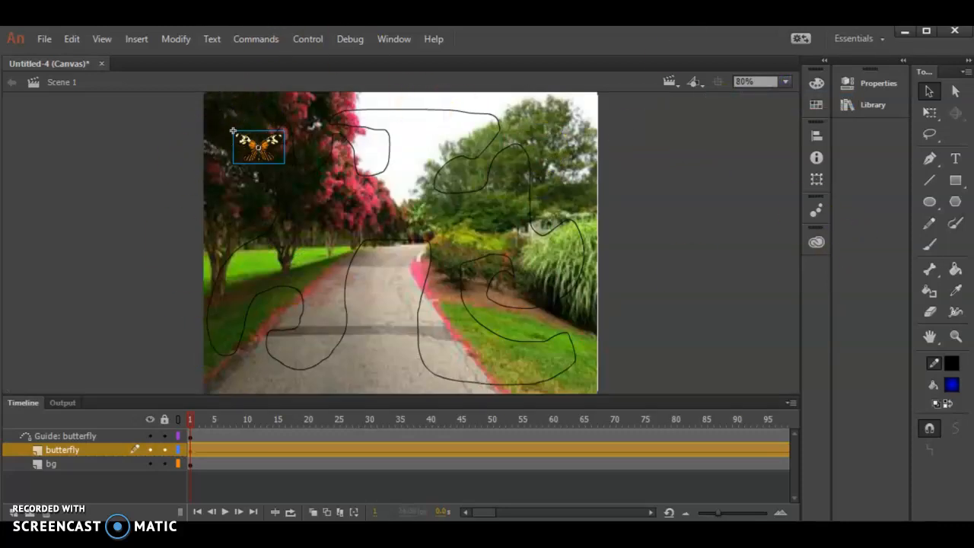
left_click(309, 38)
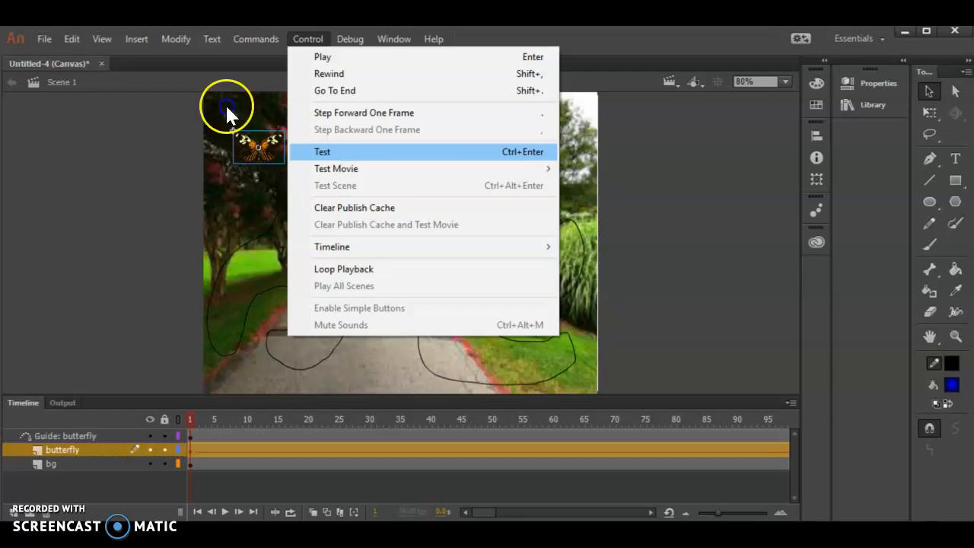
left_click(341, 151)
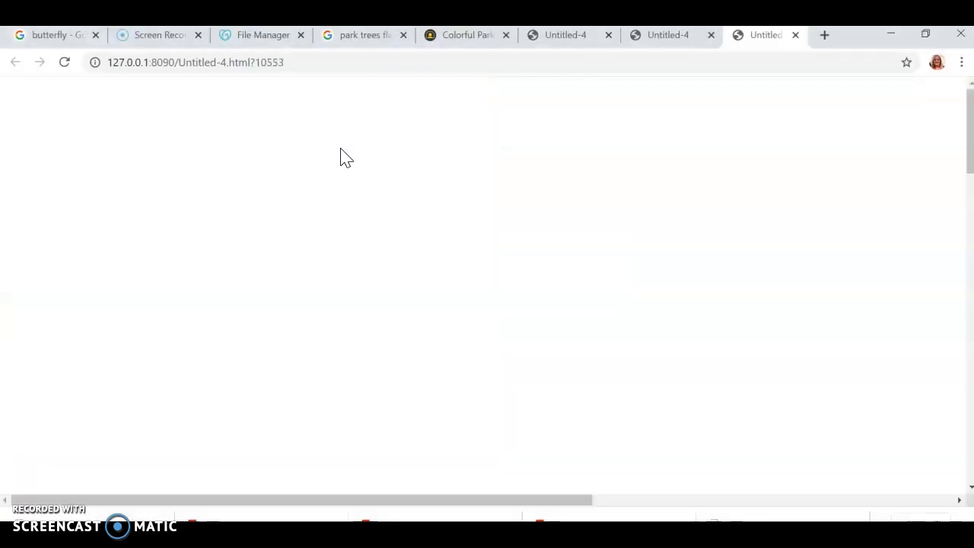